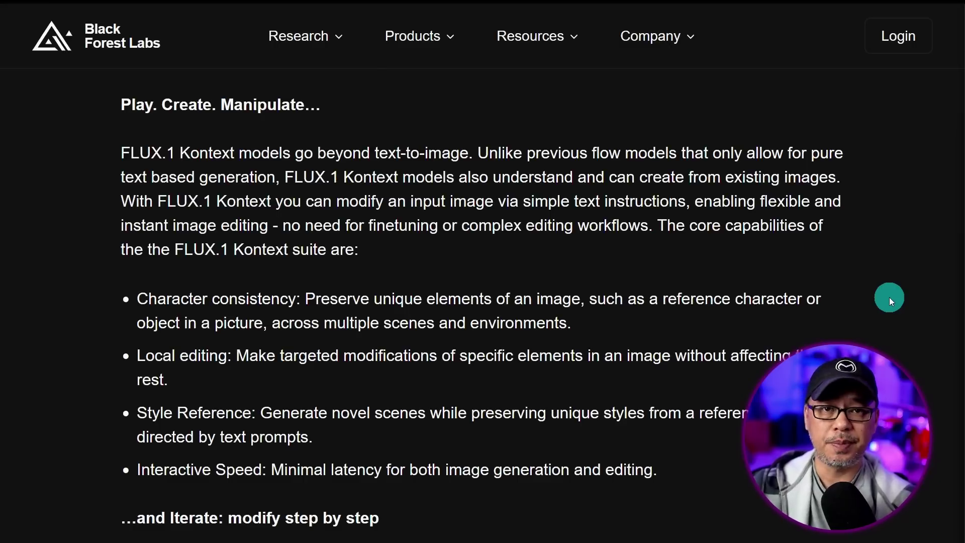
{"action": "scroll", "coordinate": [760, 260], "scroll_direction": "down", "scroll_amount": 5}
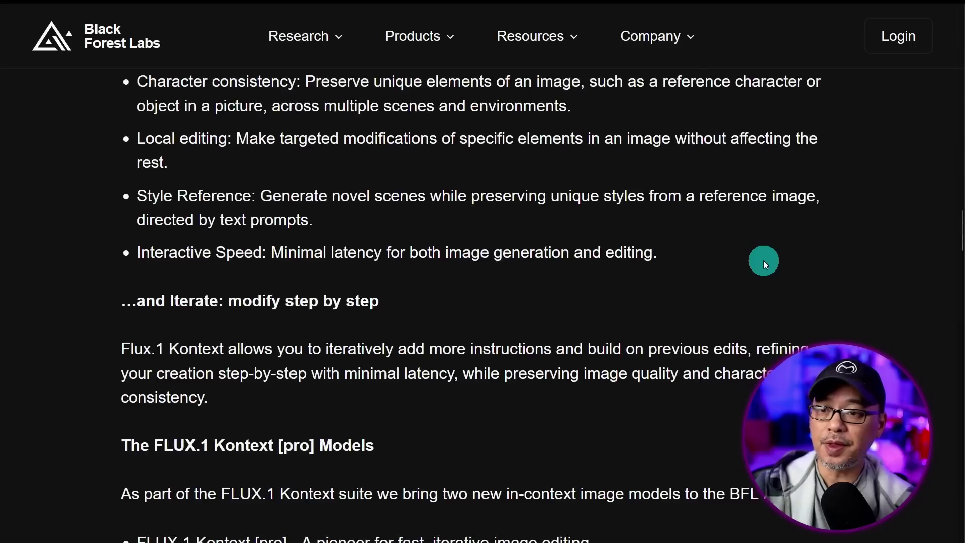
{"action": "scroll", "coordinate": [365, 188], "scroll_direction": "up", "scroll_amount": 2}
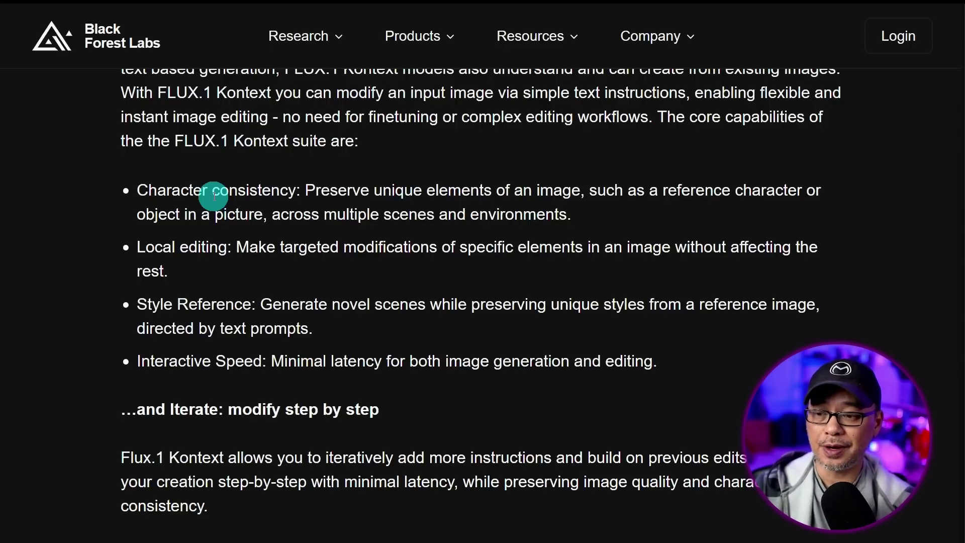
{"action": "scroll", "coordinate": [294, 171], "scroll_direction": "down", "scroll_amount": 2}
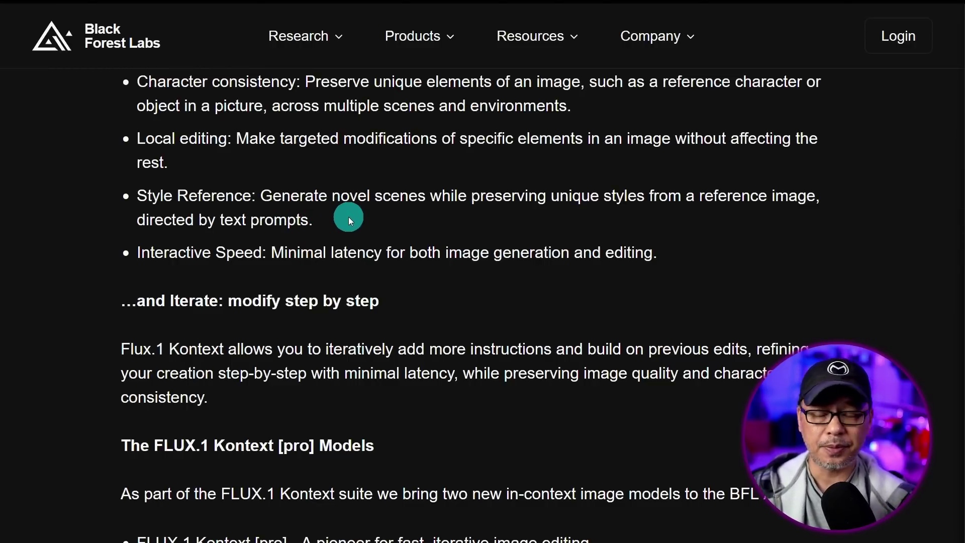
{"action": "scroll", "coordinate": [351, 221], "scroll_direction": "down", "scroll_amount": 6}
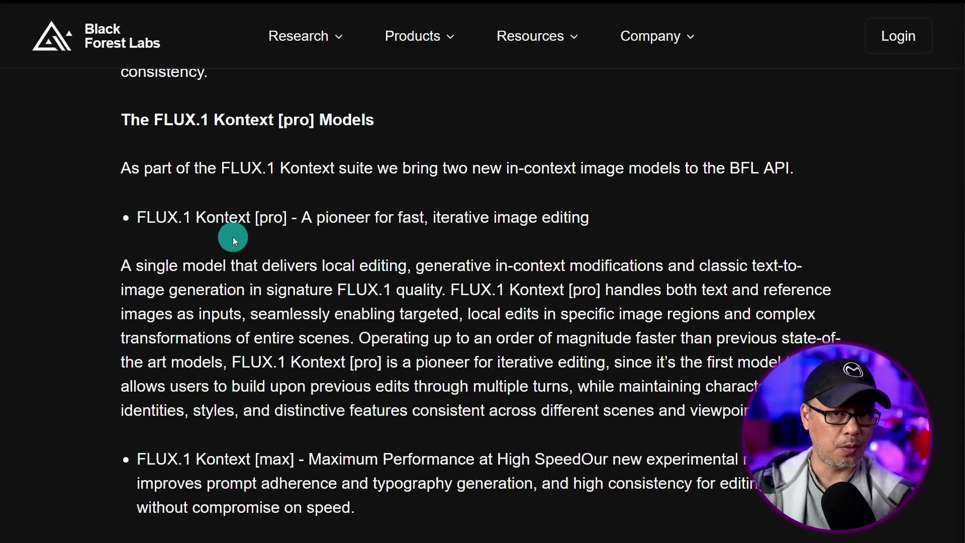
{"action": "scroll", "coordinate": [233, 236], "scroll_direction": "down", "scroll_amount": 4}
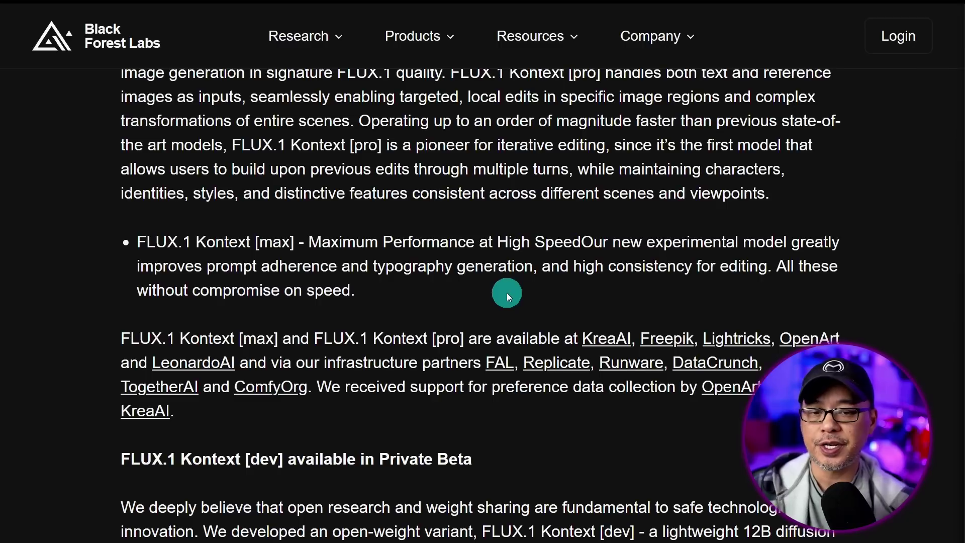
{"action": "scroll", "coordinate": [507, 293], "scroll_direction": "down", "scroll_amount": 4}
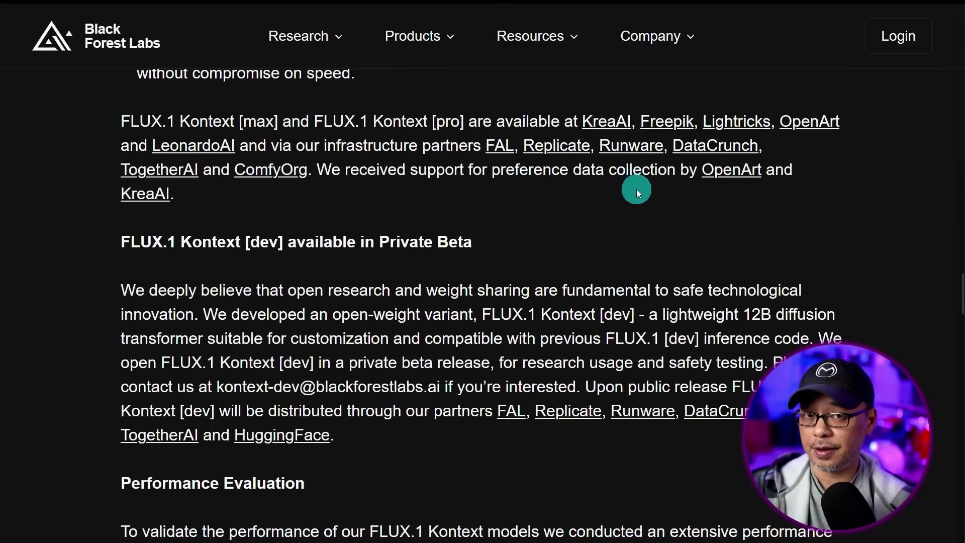
{"action": "scroll", "coordinate": [636, 189], "scroll_direction": "down", "scroll_amount": 2}
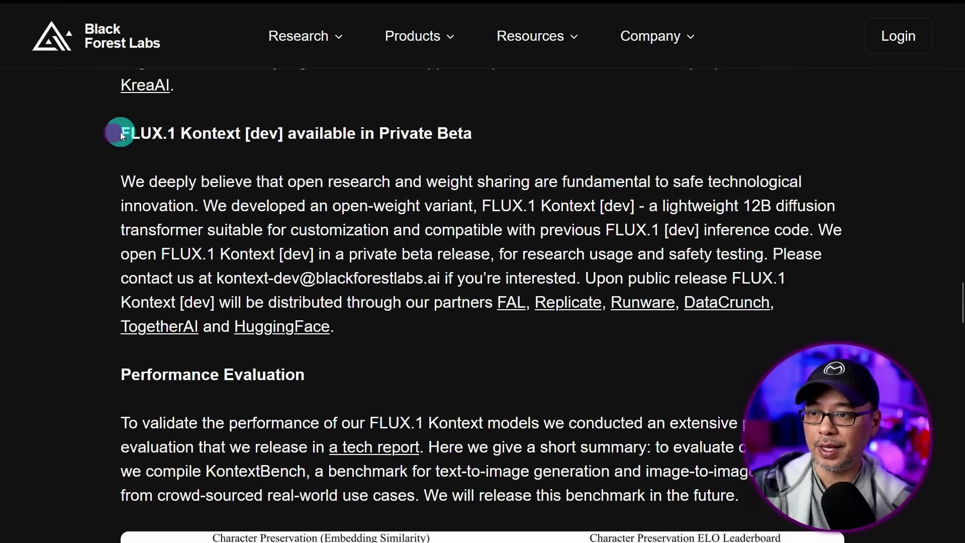
Highlight the FLUX.1 Kontext [dev] Private Beta heading on the announcement page.
{"action": "left_click_drag", "start_coordinate": [112, 133], "coordinate": [534, 133]}
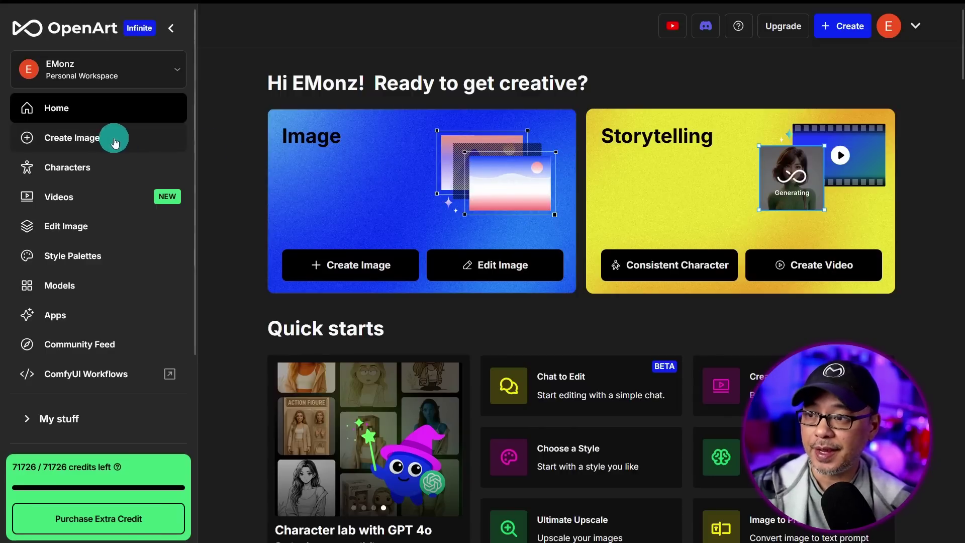
Go to the Create Image page and page through its example gallery.
{"action": "left_click", "coordinate": [100, 144]}
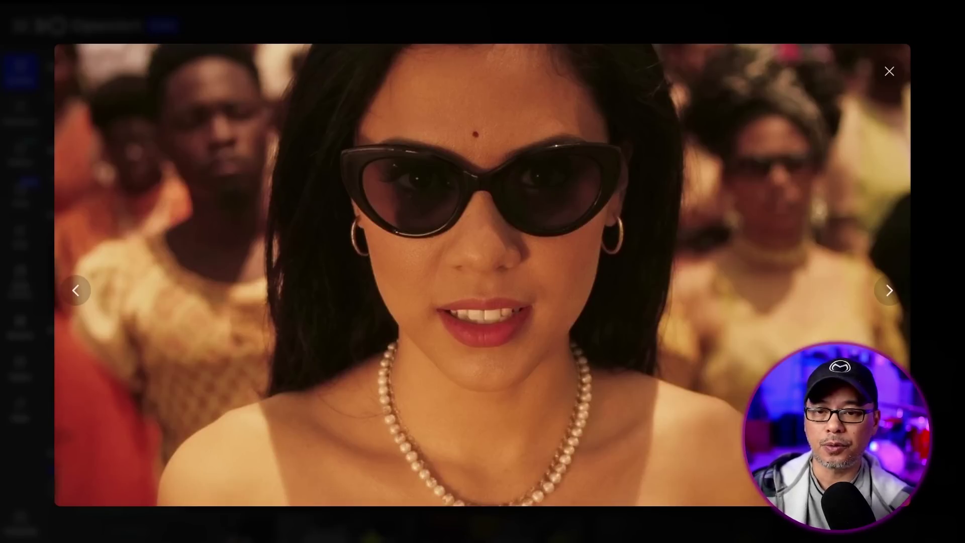
{"action": "key", "text": "Right"}
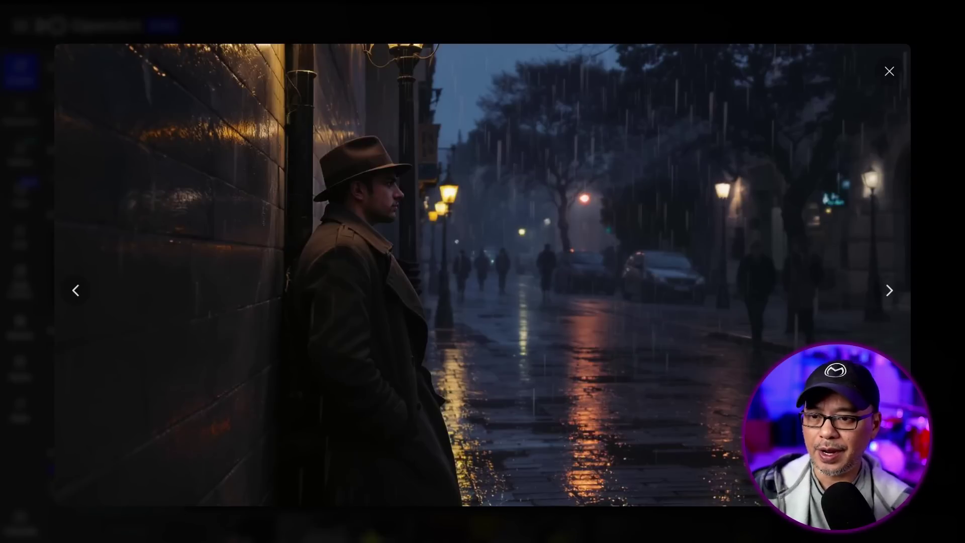
{"action": "key", "text": "Right"}
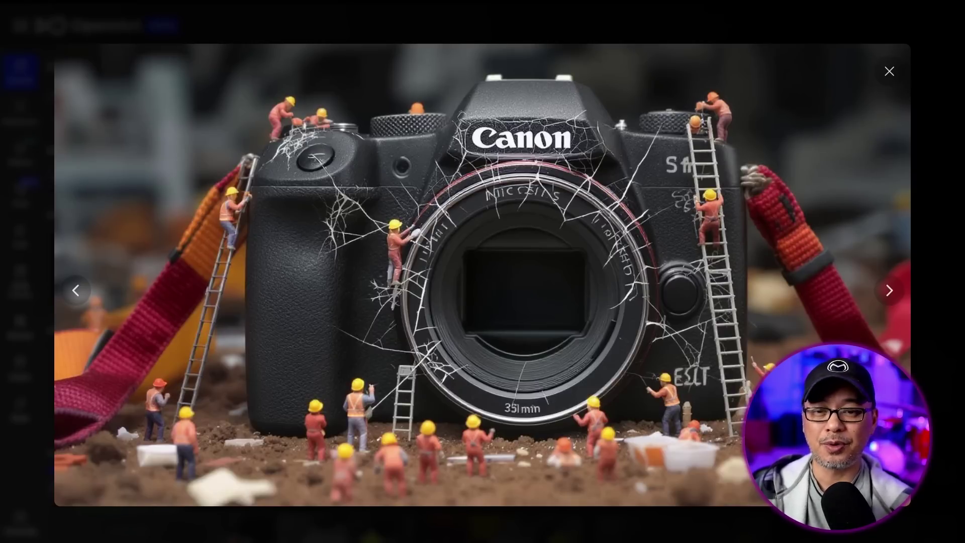
{"action": "key", "text": "Right"}
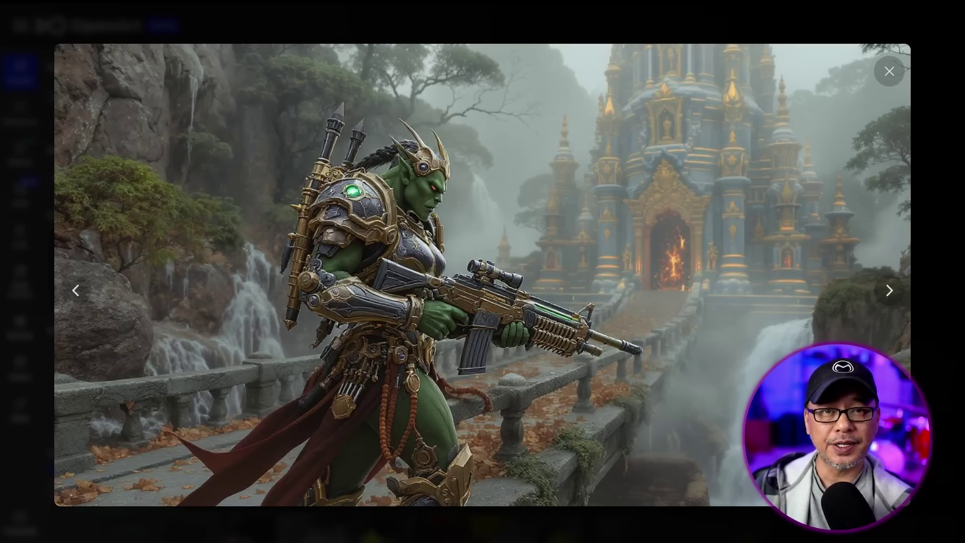
{"action": "key", "text": "Right"}
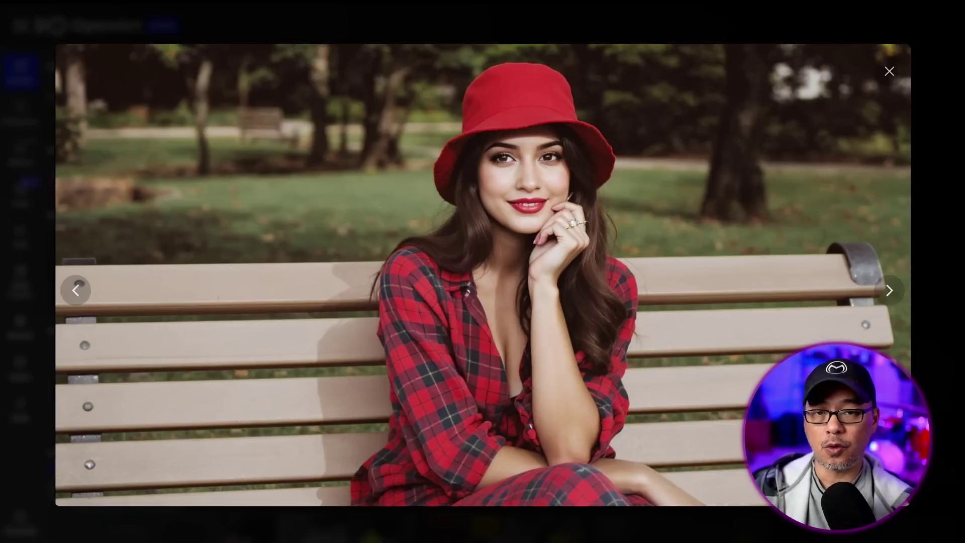
{"action": "key", "text": "Right"}
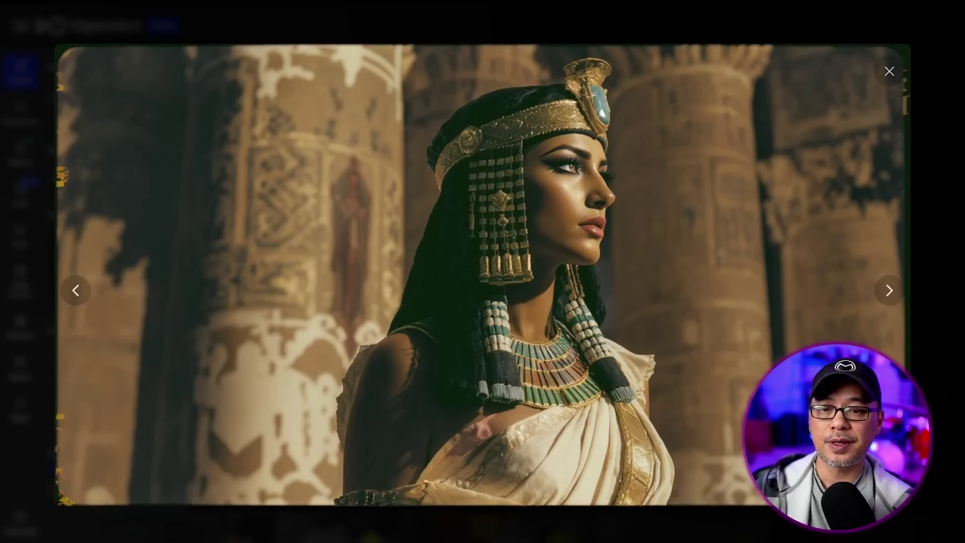
Keep advancing the gallery through the smoky Spartan warrior painting variations.
{"action": "key", "text": "Right"}
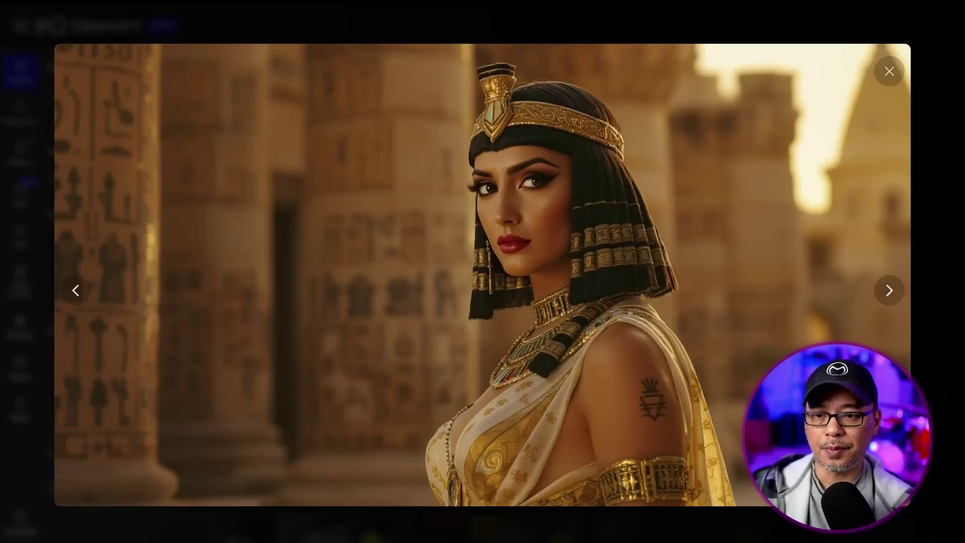
{"action": "key", "text": "Right"}
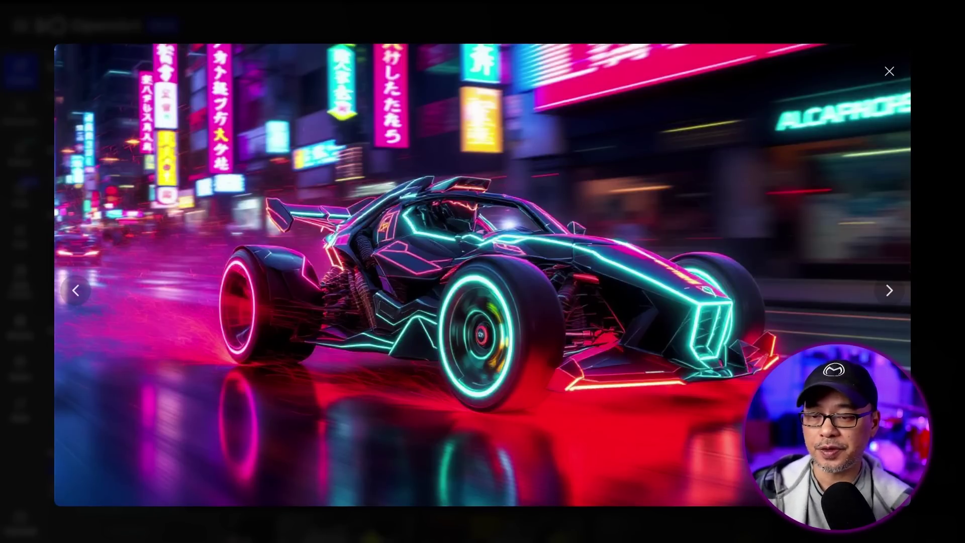
{"action": "key", "text": "Right"}
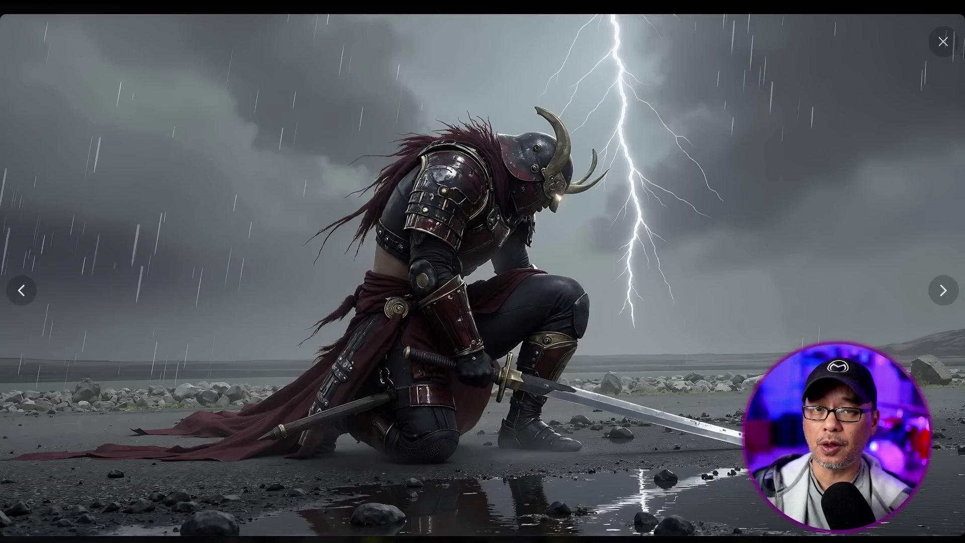
{"action": "key", "text": "Right"}
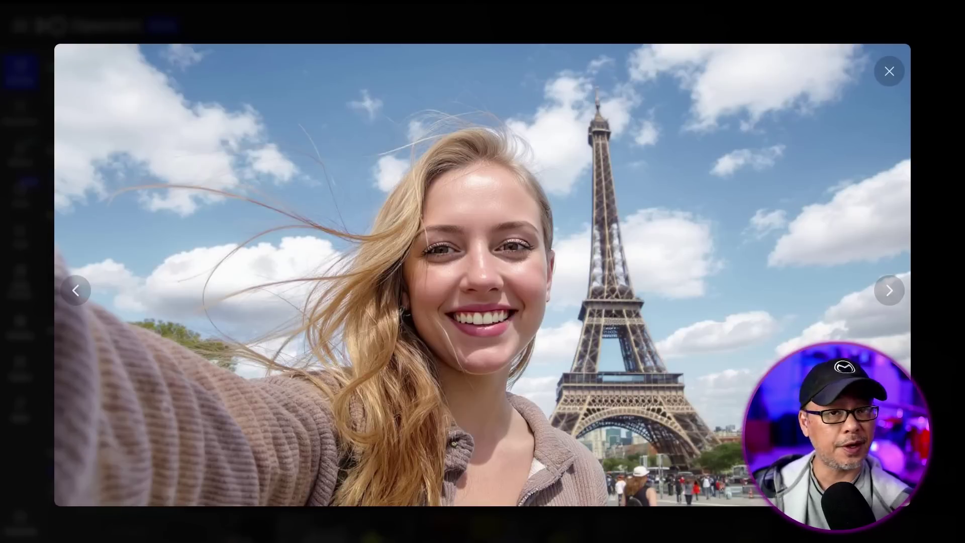
{"action": "key", "text": "Right"}
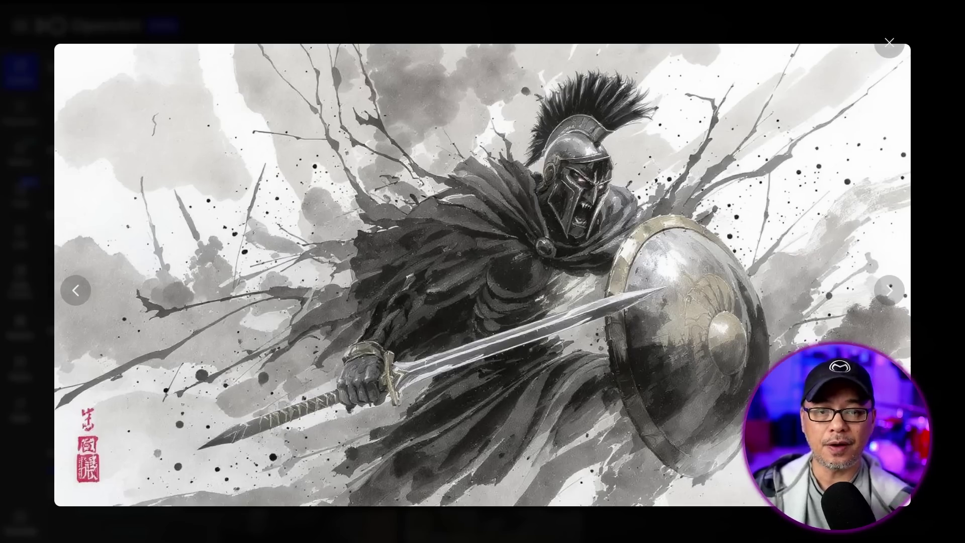
{"action": "key", "text": "Right"}
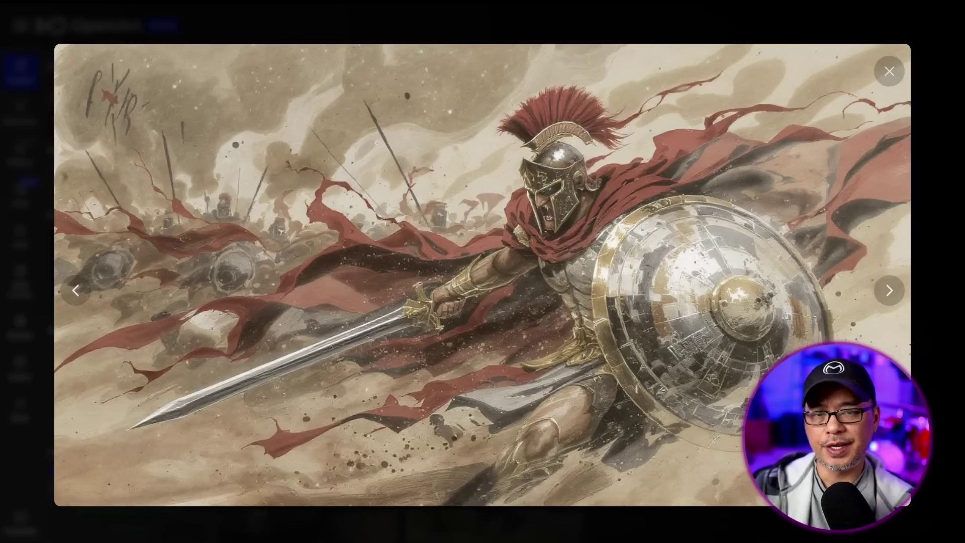
{"action": "key", "text": "Right"}
{"action": "key", "text": "Right"}
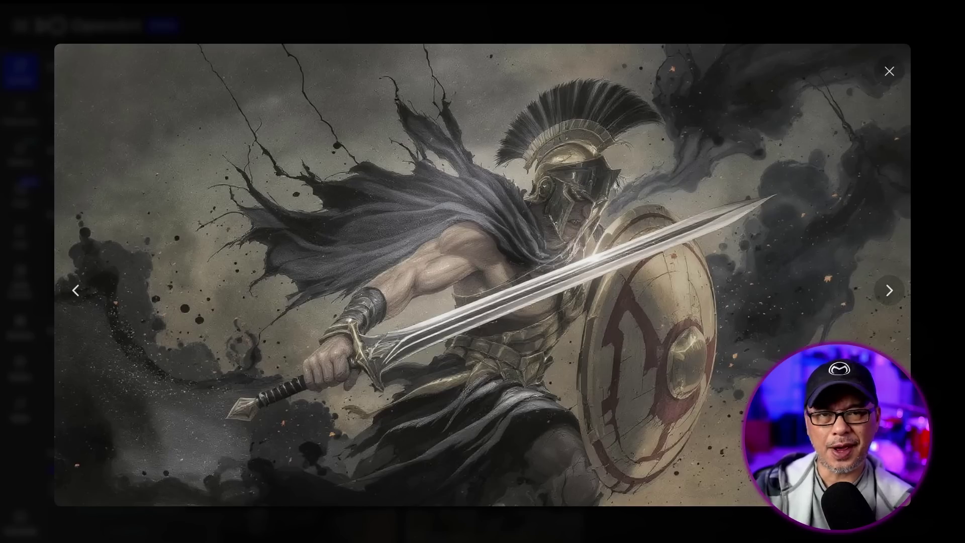
{"action": "key", "text": "Right"}
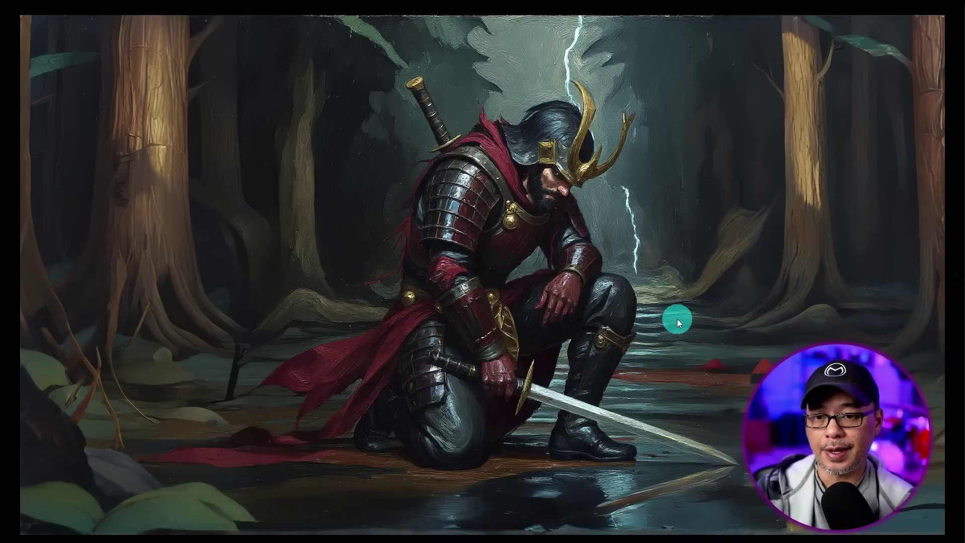
Zoom into and pan the enlarged samurai painting to inspect its detail.
{"action": "scroll", "coordinate": [653, 231], "scroll_direction": "up", "scroll_amount": 5}
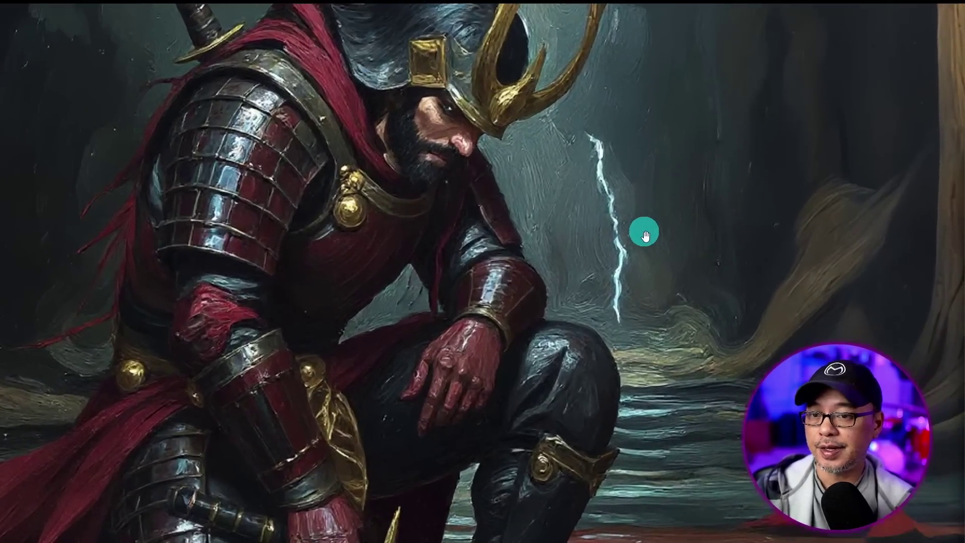
{"action": "mouse_move", "coordinate": [644, 236]}
{"action": "left_mouse_down"}
{"action": "mouse_move", "coordinate": [483, 150]}
{"action": "mouse_move", "coordinate": [586, 244]}
{"action": "mouse_move", "coordinate": [661, 190]}
{"action": "mouse_move", "coordinate": [690, 239]}
{"action": "mouse_move", "coordinate": [680, 263]}
{"action": "mouse_move", "coordinate": [680, 336]}
{"action": "mouse_move", "coordinate": [441, 275]}
{"action": "mouse_move", "coordinate": [467, 239]}
{"action": "mouse_move", "coordinate": [529, 245]}
{"action": "left_mouse_up"}
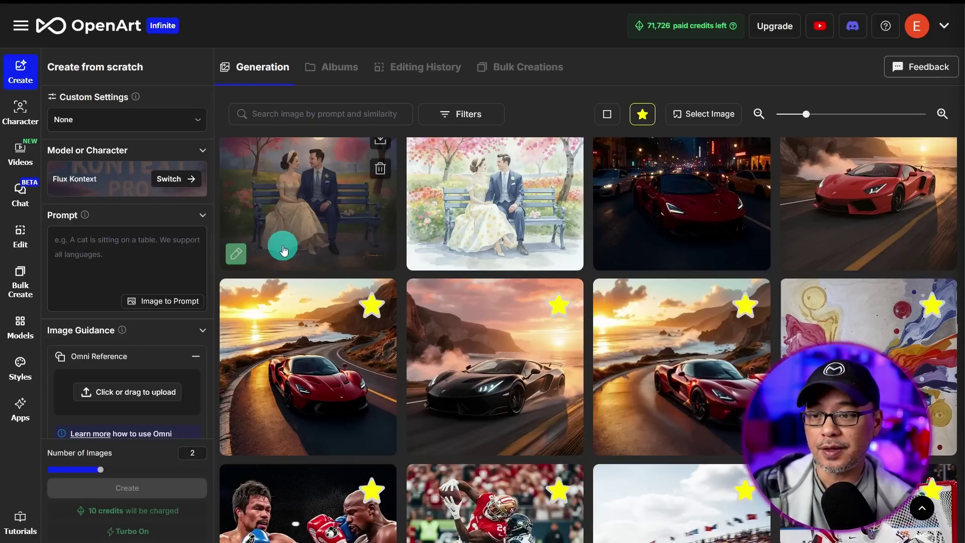
Start Chat to Edit and upload the photo of the man on the city sidewalk.
{"action": "mouse_move", "coordinate": [344, 237]}
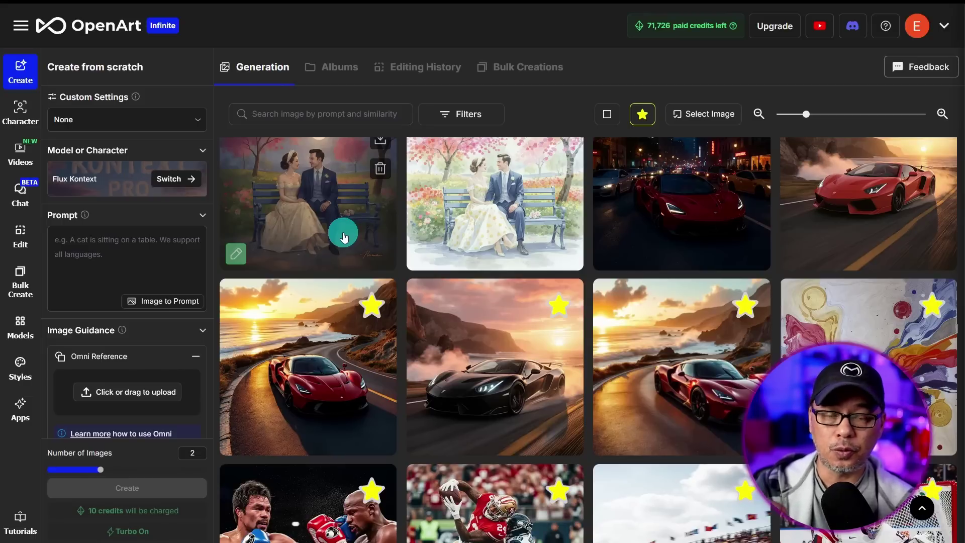
{"action": "left_click", "coordinate": [22, 205]}
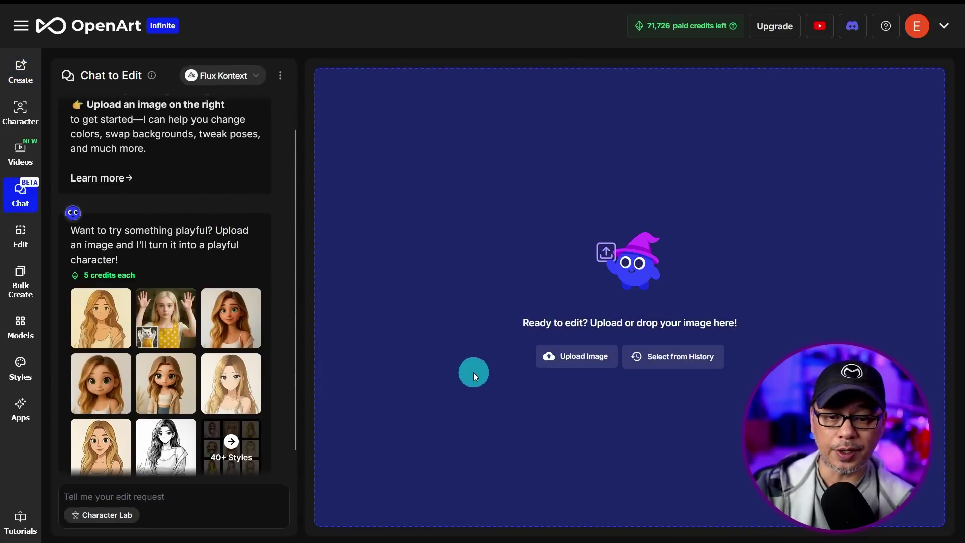
{"action": "left_click", "coordinate": [576, 357]}
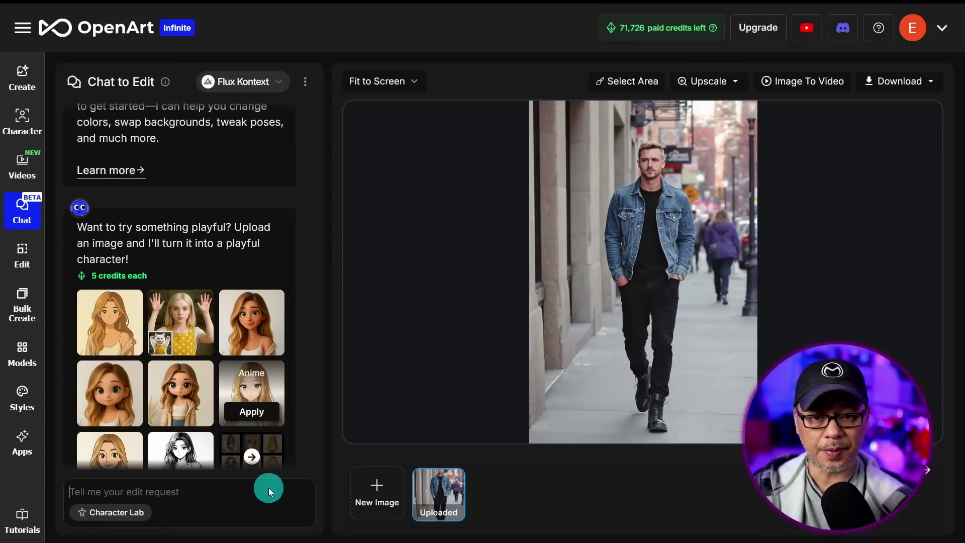
Paste and send the edit request 'the man walks with his girlfriend'.
{"action": "type", "text": "the man walks with his girlfriend"}
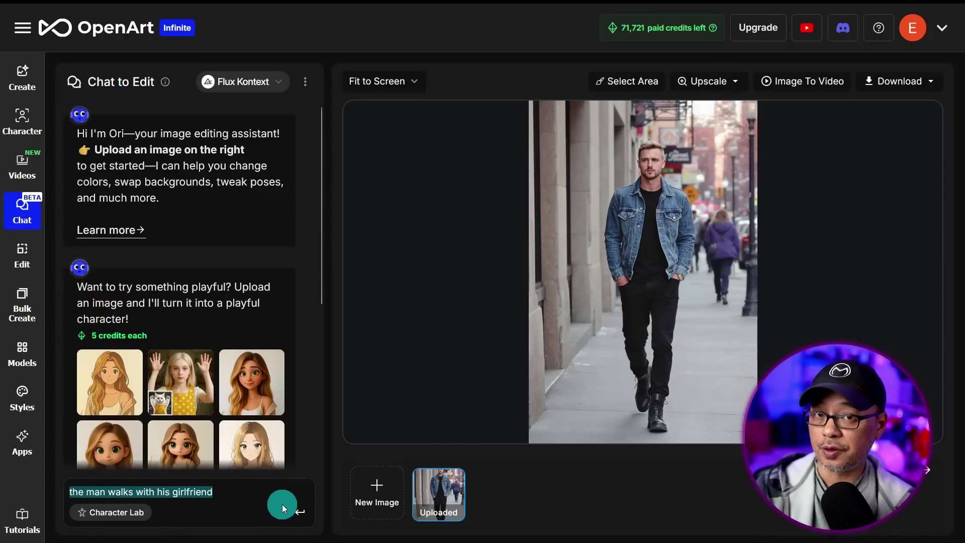
{"action": "left_click", "coordinate": [282, 504]}
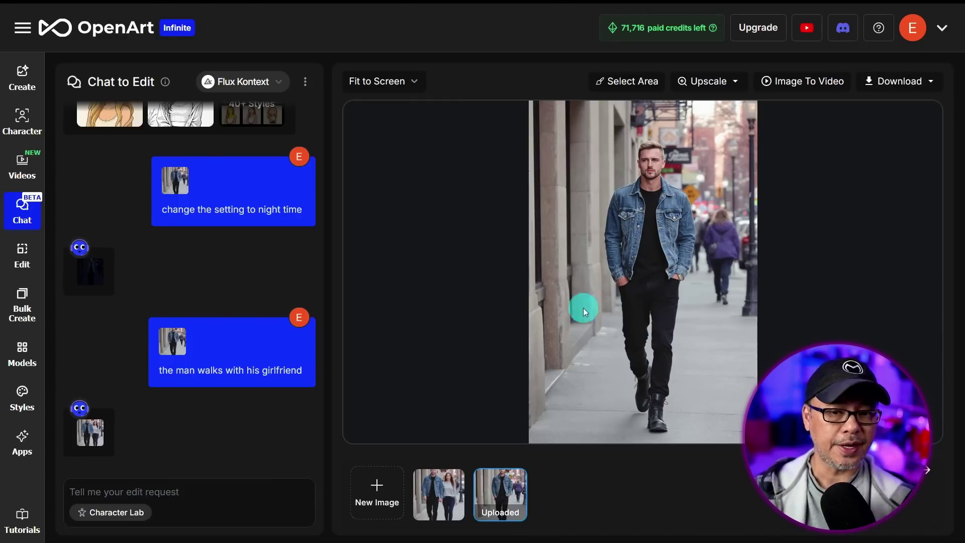
Send 'change setting to the park the man with the jean jacket sits on a park bench reading a book'.
{"action": "left_click", "coordinate": [253, 496]}
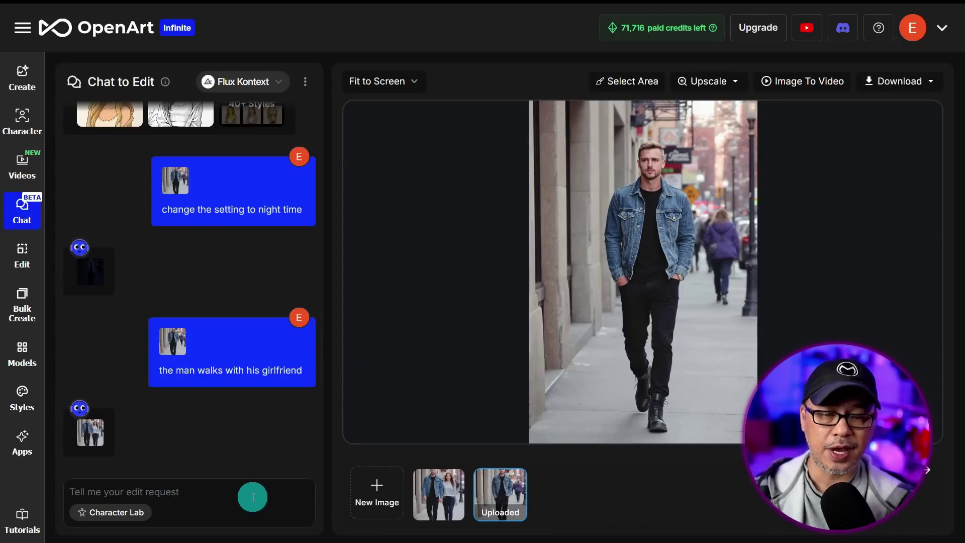
{"action": "type", "text": "the man with the jean jacket"}
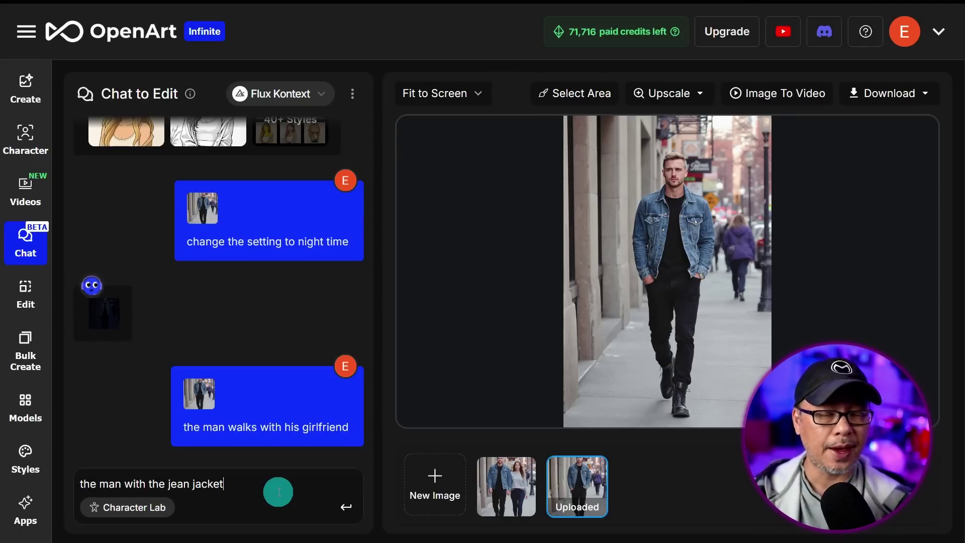
{"action": "key", "text": "Home"}
{"action": "key", "text": "Right"}
{"action": "key", "text": "Right"}
{"action": "key", "text": "Right"}
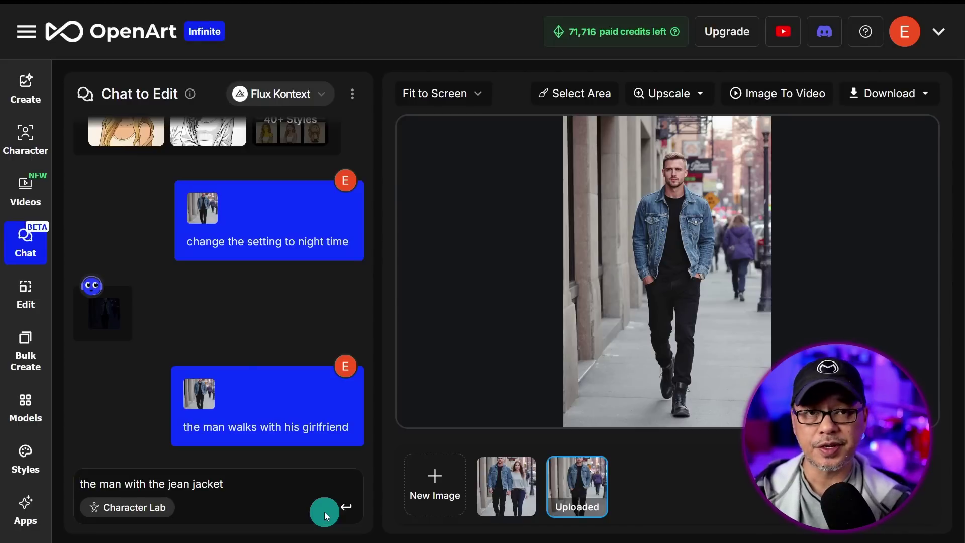
{"action": "type", "text": "change setting"}
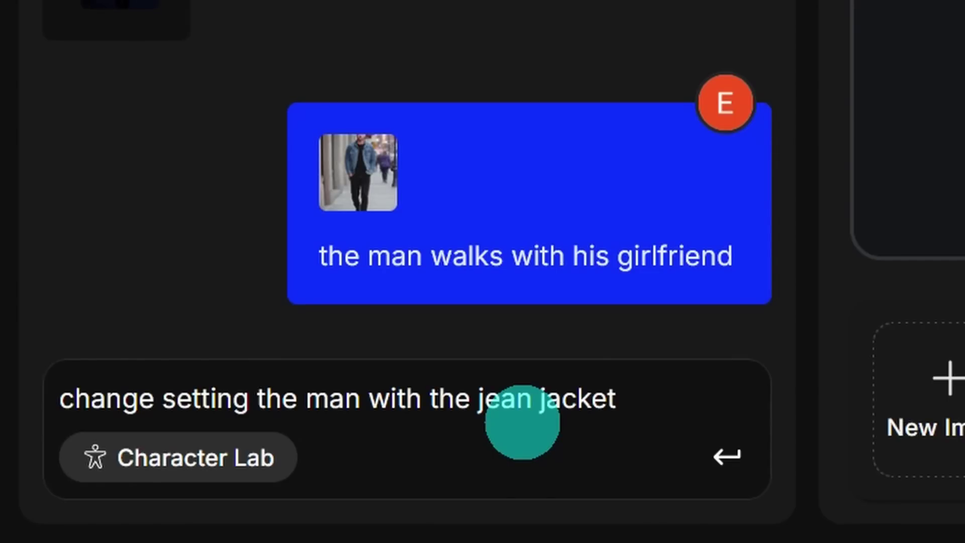
{"action": "type", "text": "to the park"}
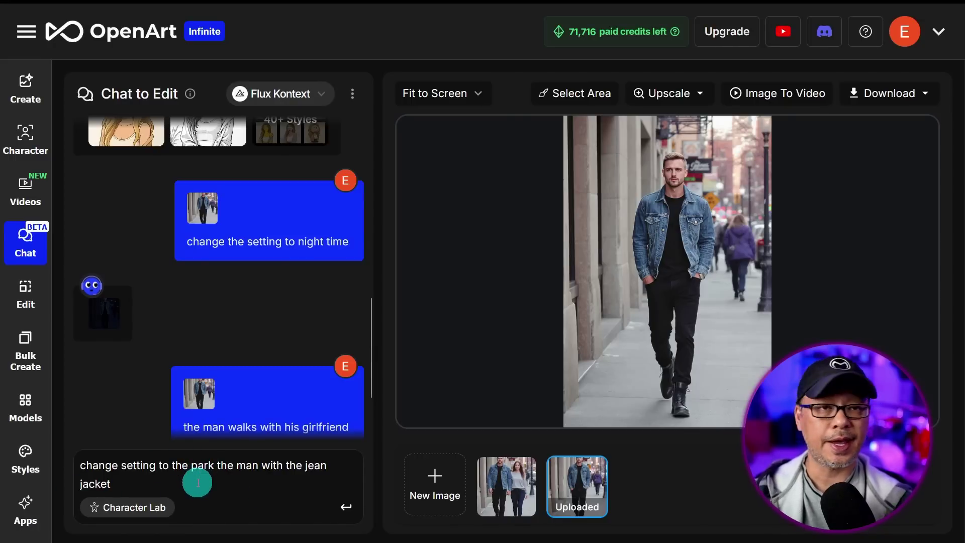
{"action": "left_click", "coordinate": [198, 482]}
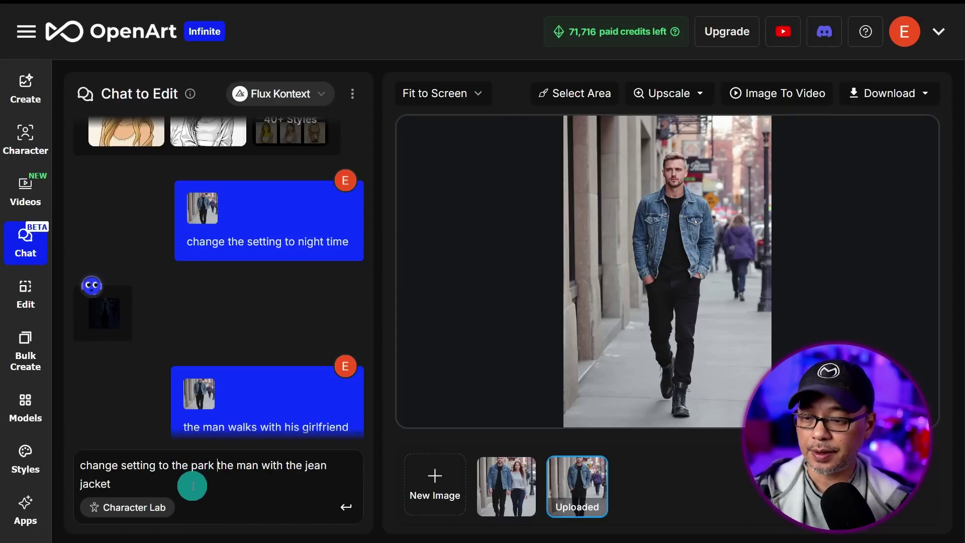
{"action": "type", "text": "sits on a park bench"}
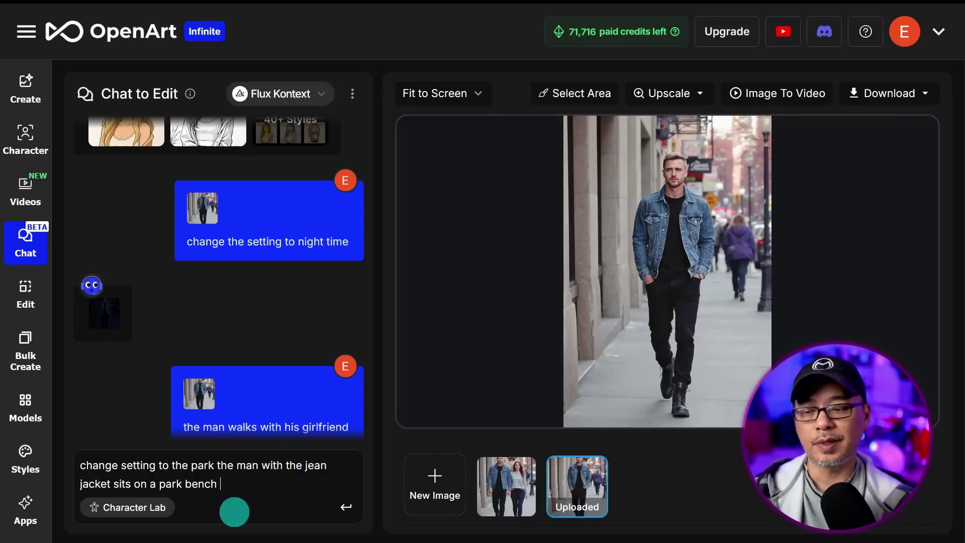
{"action": "type", "text": "reading a book"}
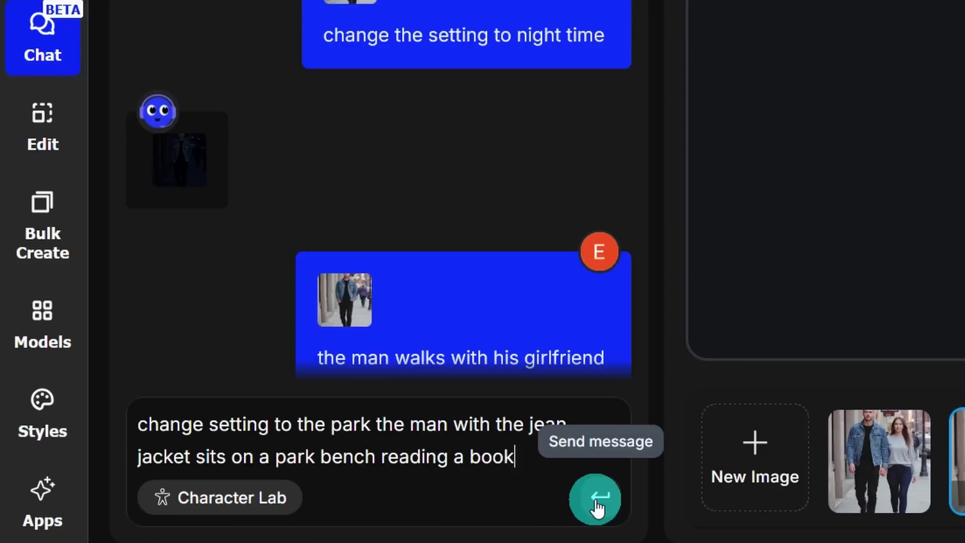
{"action": "left_click", "coordinate": [597, 507]}
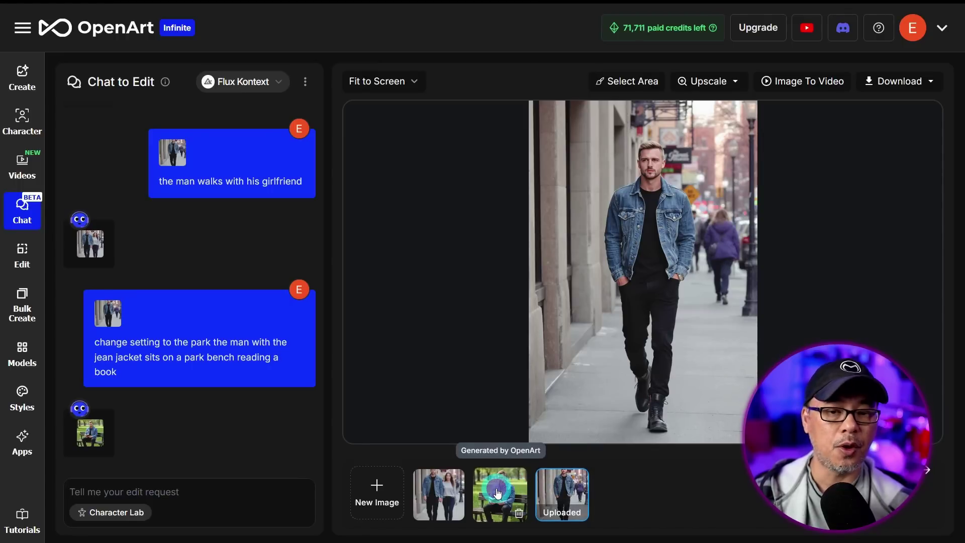
View the park-bench result and send 'change setting to cafe the man with the jean jacket is drinking coffee'.
{"action": "left_click", "coordinate": [497, 493]}
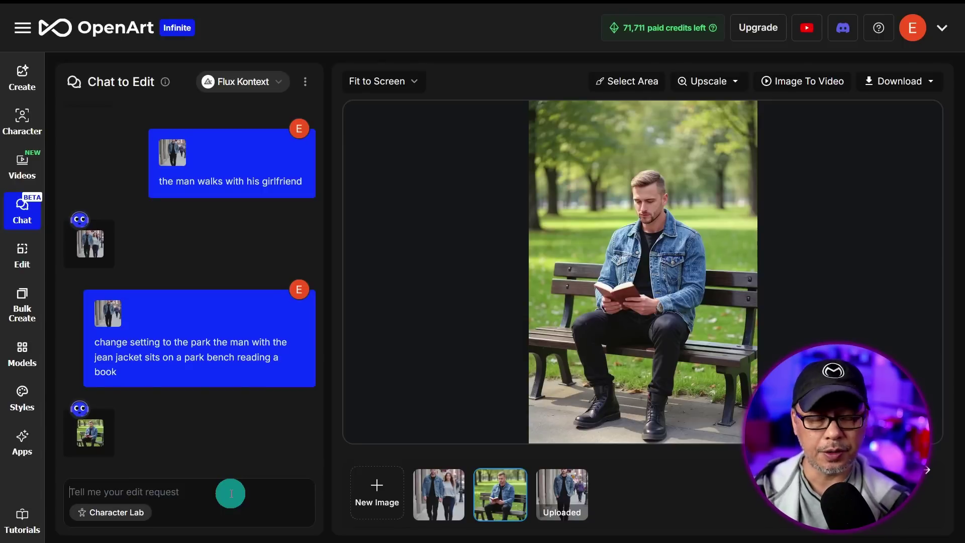
{"action": "type", "text": "c"}
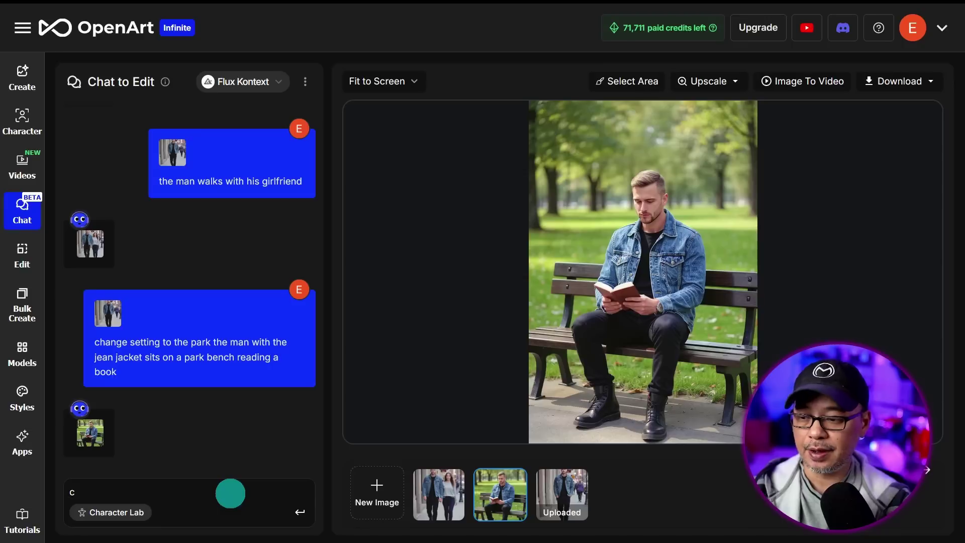
{"action": "type", "text": "hange setting to cafe the man with the jean jacket"}
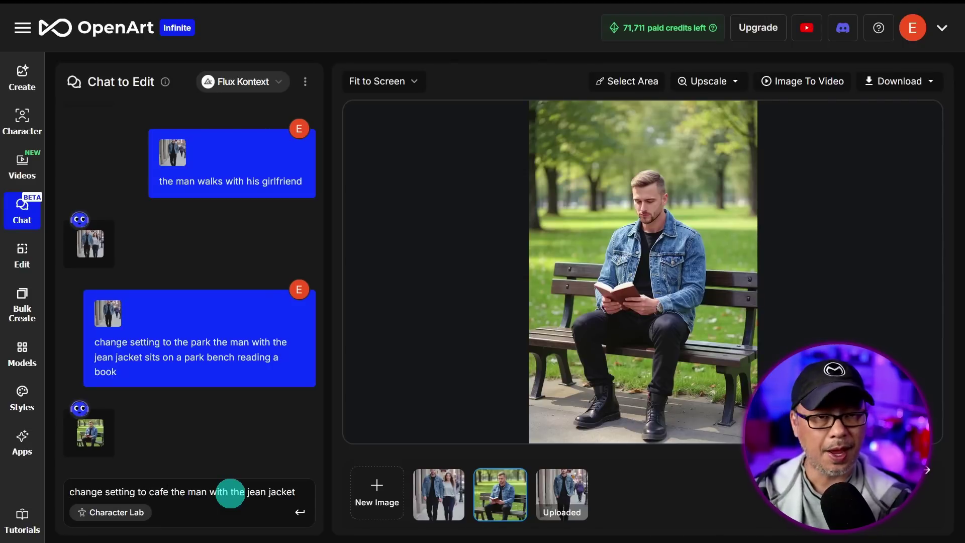
{"action": "type", "text": " is drinking coffee"}
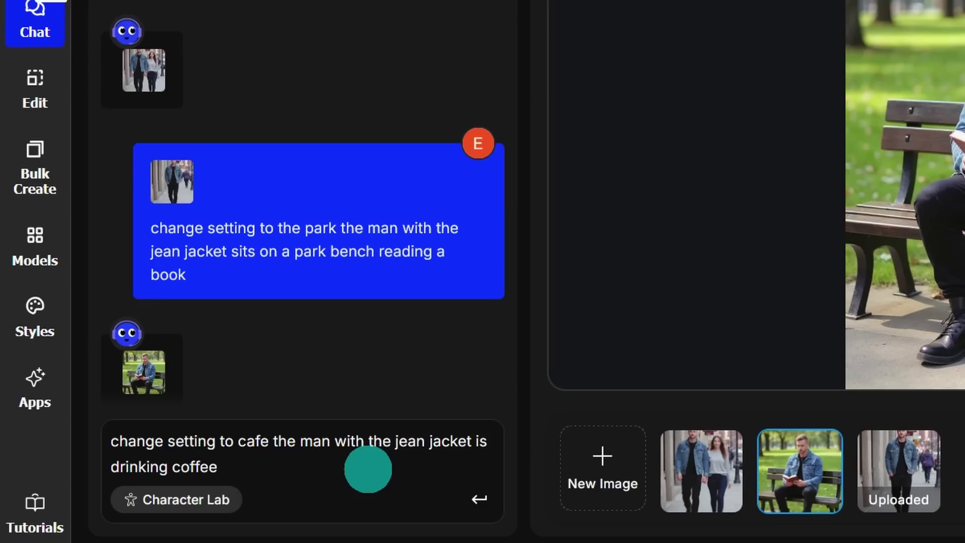
{"action": "key", "text": "Return"}
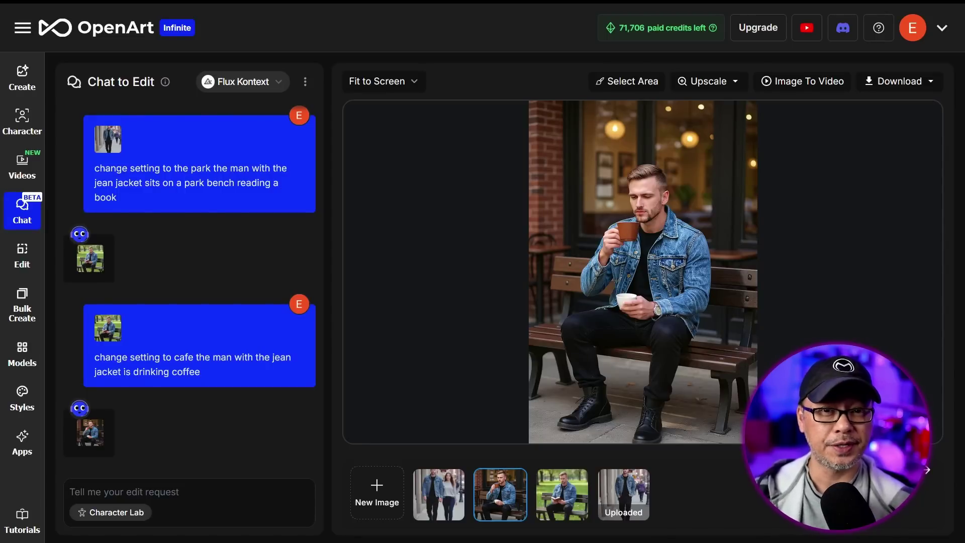
Review the park-bench image and original street photo, then select the cafe prompt text.
{"action": "left_click", "coordinate": [568, 497]}
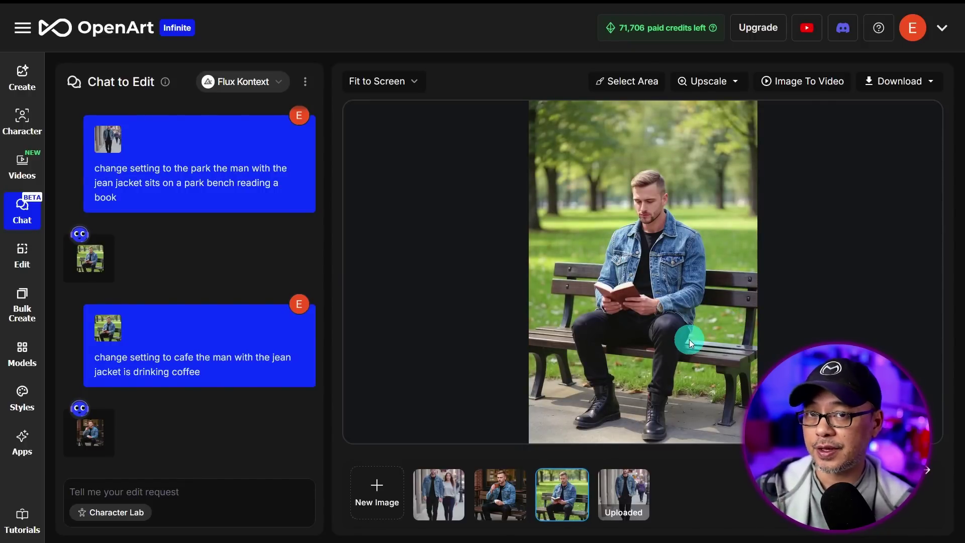
{"action": "left_click", "coordinate": [625, 483]}
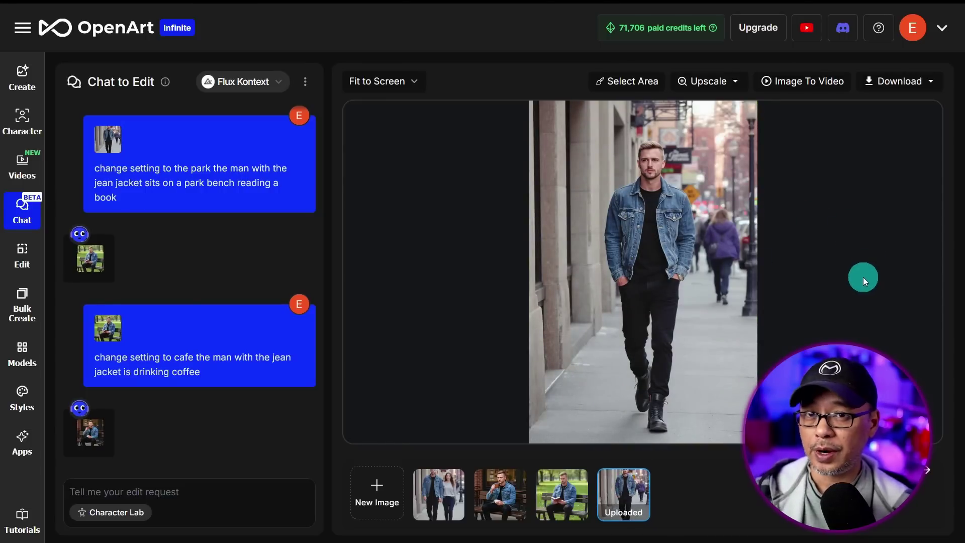
{"action": "left_click_drag", "start_coordinate": [92, 358], "coordinate": [224, 379]}
{"action": "key", "text": "ctrl+c"}
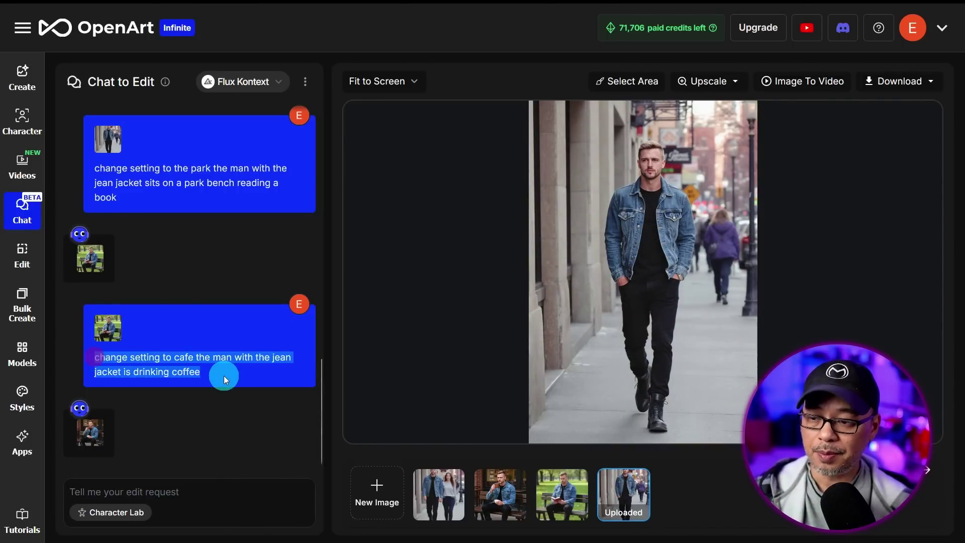
Send the cafe prompt extended with 'stting on a table by the window in a cafe' plus keep-face-and-clothing wording.
{"action": "left_click", "coordinate": [211, 483]}
{"action": "key", "text": "ctrl+v"}
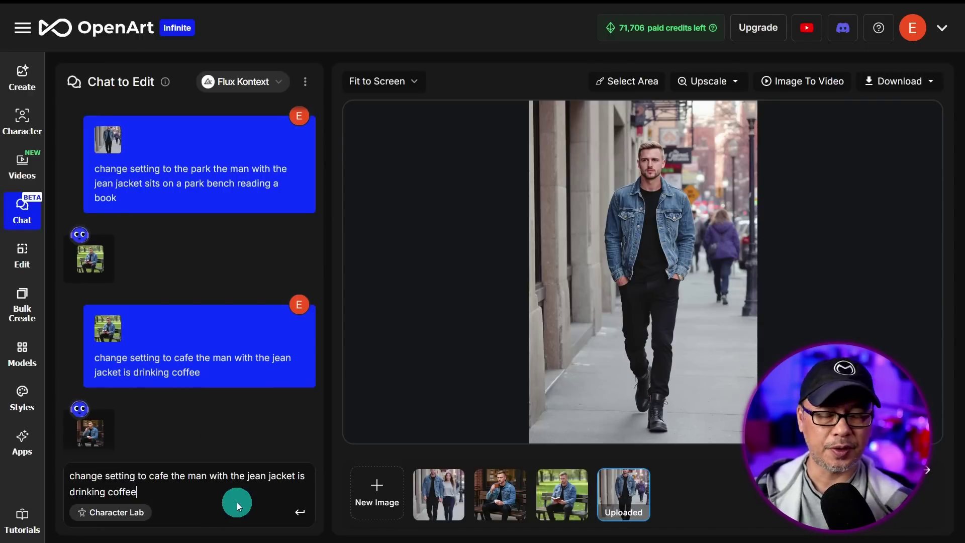
{"action": "type", "text": "stting on a table by the window in a cafe"}
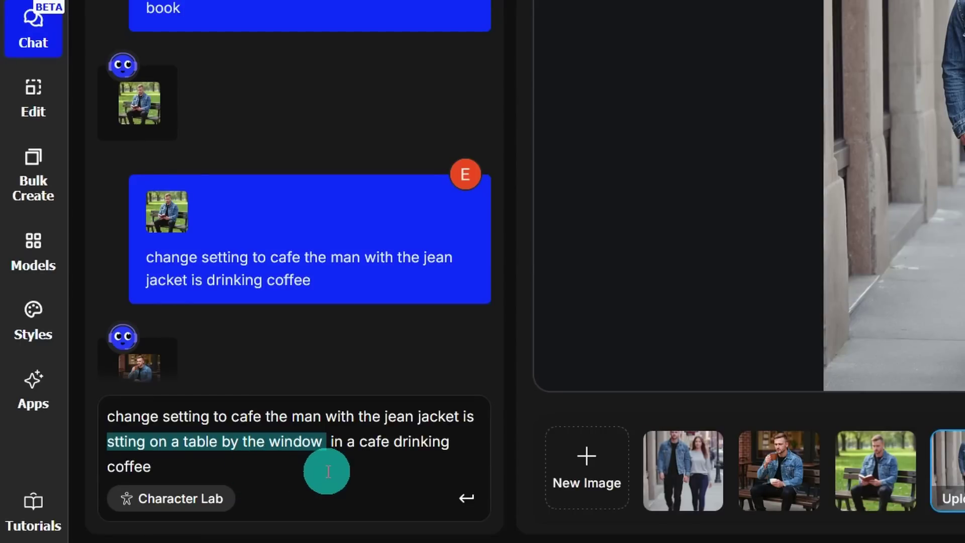
{"action": "left_click", "coordinate": [233, 467]}
{"action": "type", "text": ","}
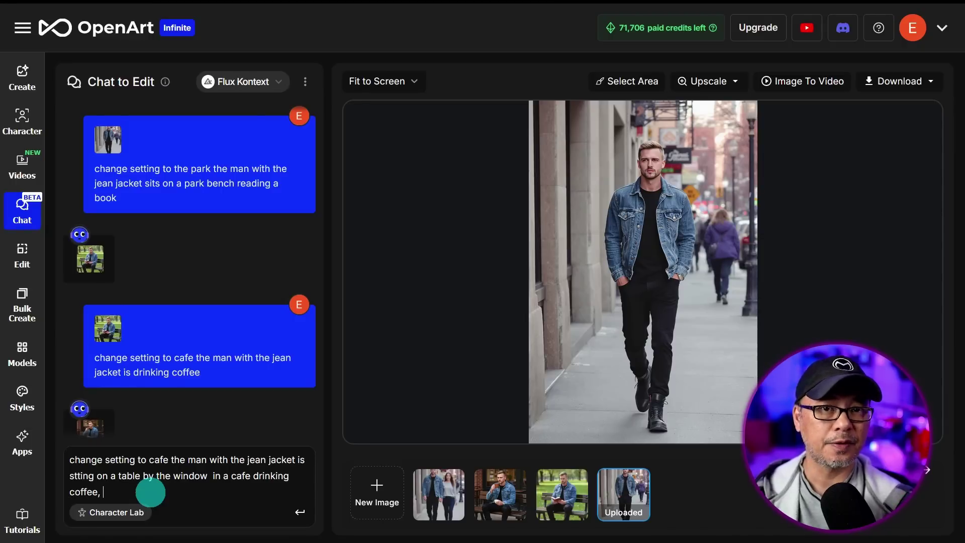
{"action": "type", "text": "maintain his exact facial features and clothing"}
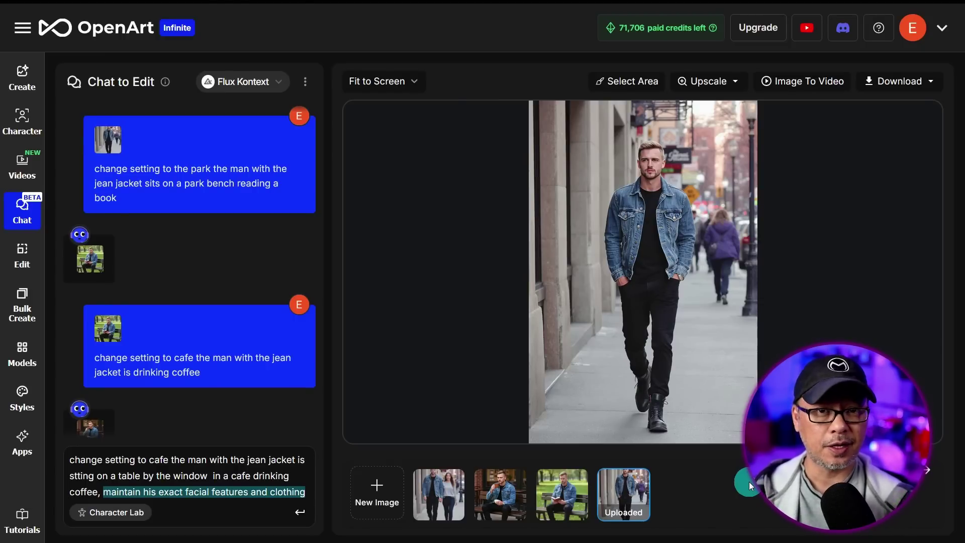
{"action": "left_click", "coordinate": [302, 515]}
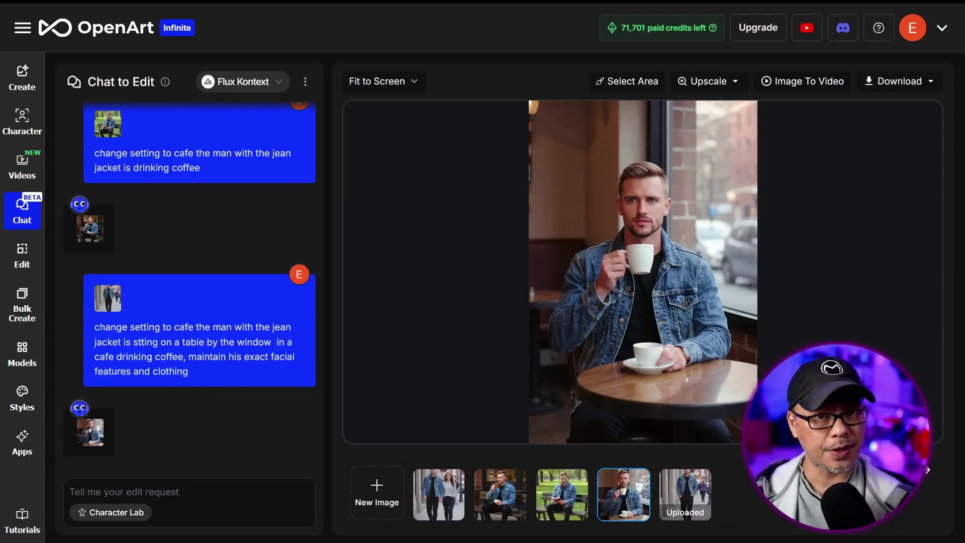
Copy and resend the cafe-window prompt, then compare the realistic photo with the pixel-art version.
{"action": "left_click_drag", "start_coordinate": [99, 330], "coordinate": [215, 371]}
{"action": "key", "text": "ctrl+c"}
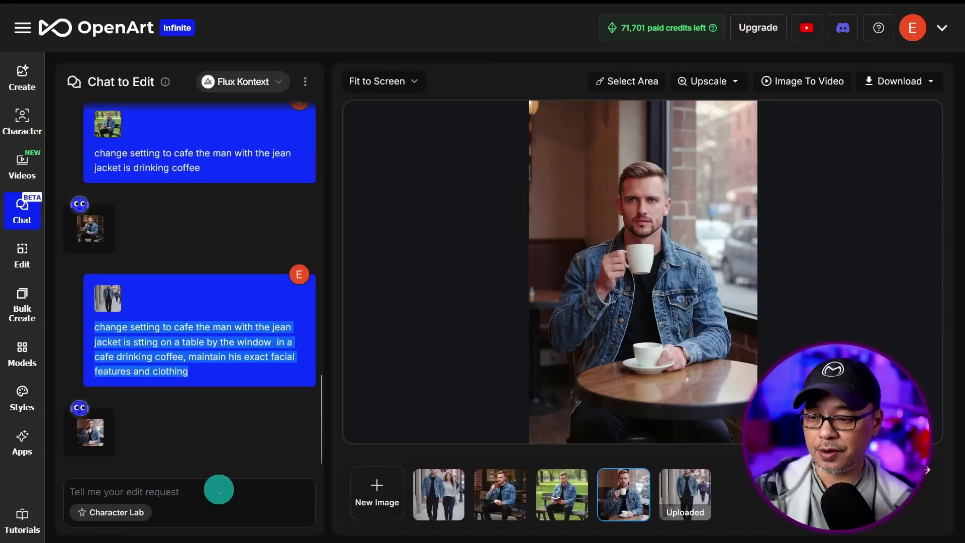
{"action": "left_click", "coordinate": [217, 490]}
{"action": "key", "text": "ctrl+v"}
{"action": "left_click", "coordinate": [300, 512]}
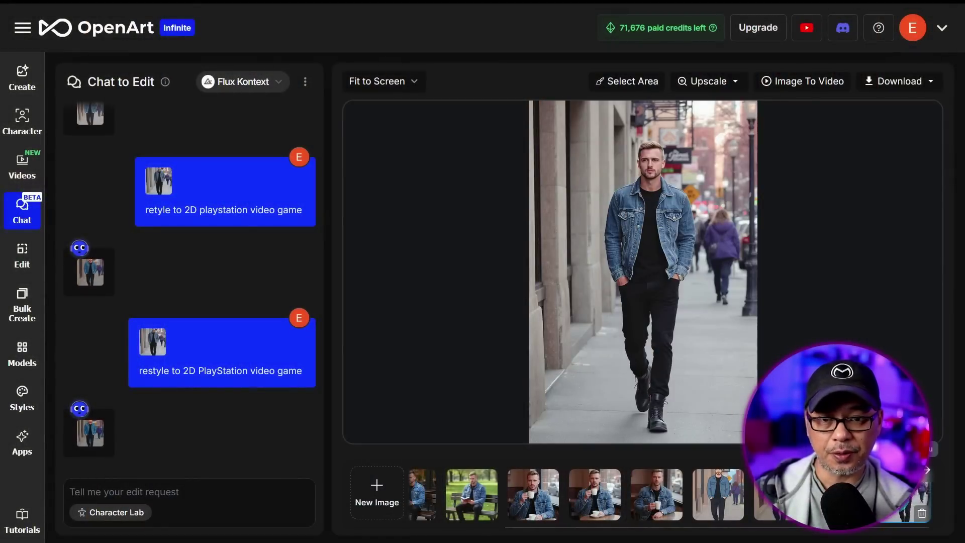
{"action": "left_click_drag", "start_coordinate": [530, 147], "coordinate": [755, 148]}
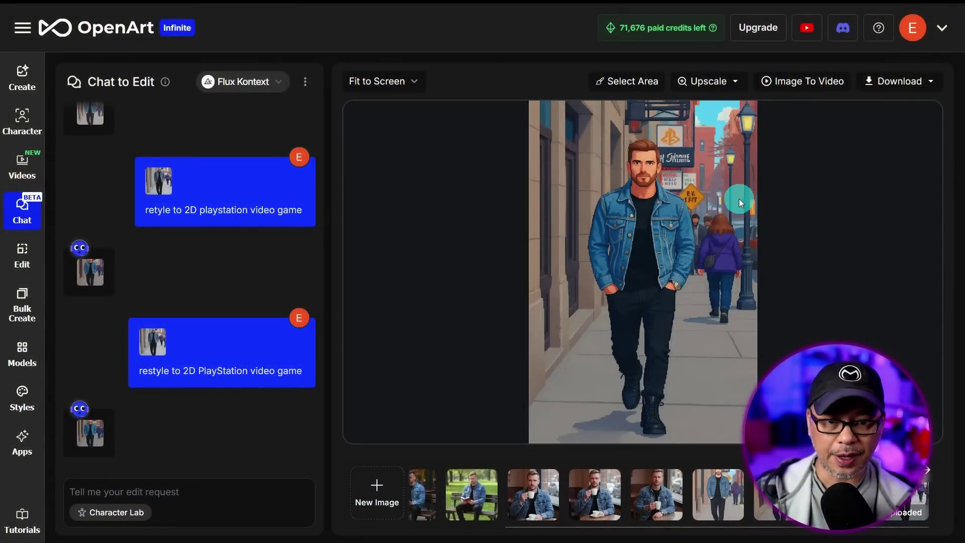
Restore the realistic street photo view and send the request for the man driving a car in the city.
{"action": "left_click_drag", "start_coordinate": [530, 176], "coordinate": [720, 176]}
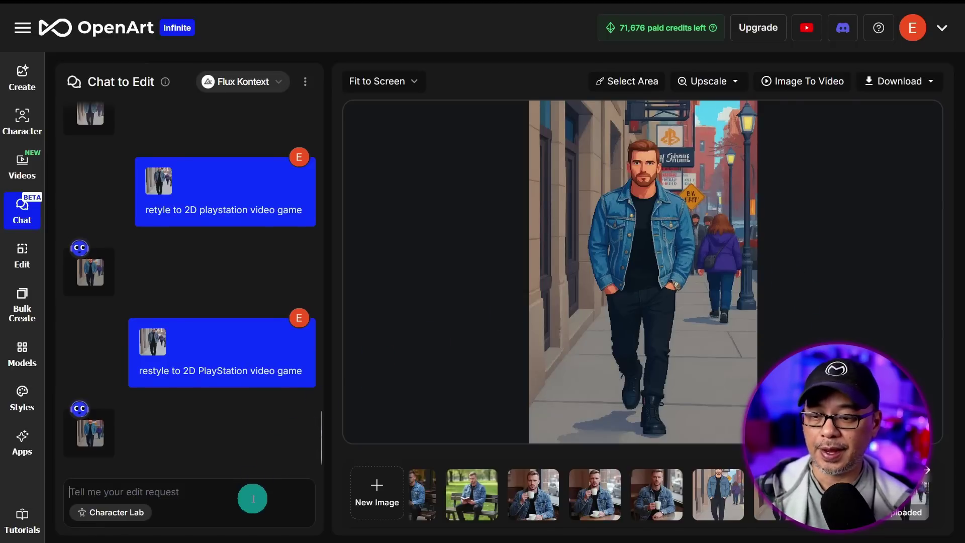
{"action": "key", "text": "ctrl+v"}
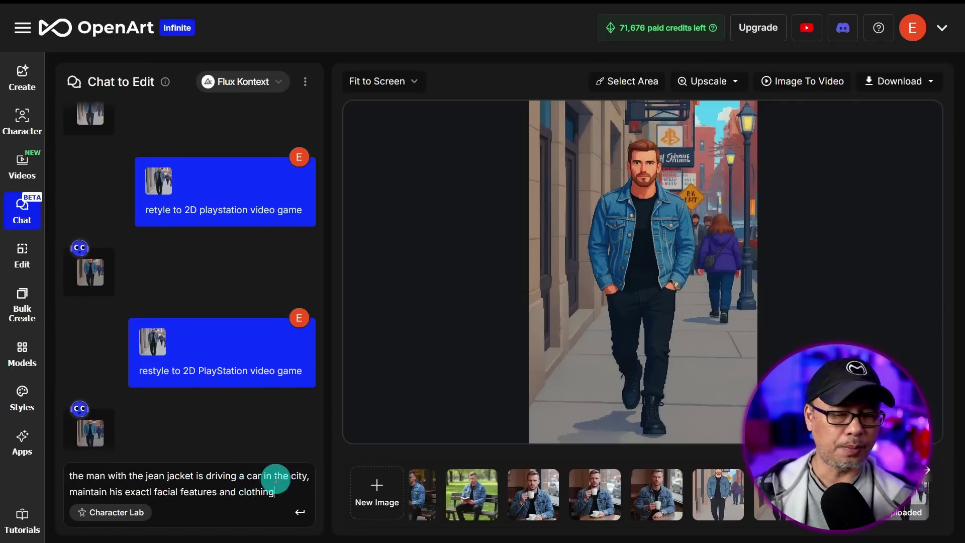
{"action": "key", "text": "Return"}
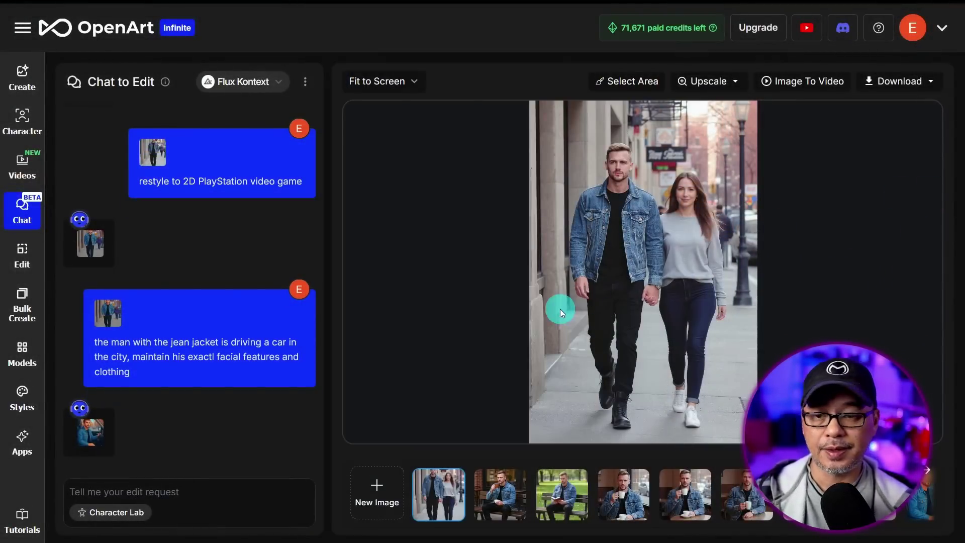
{"action": "left_click", "coordinate": [234, 491]}
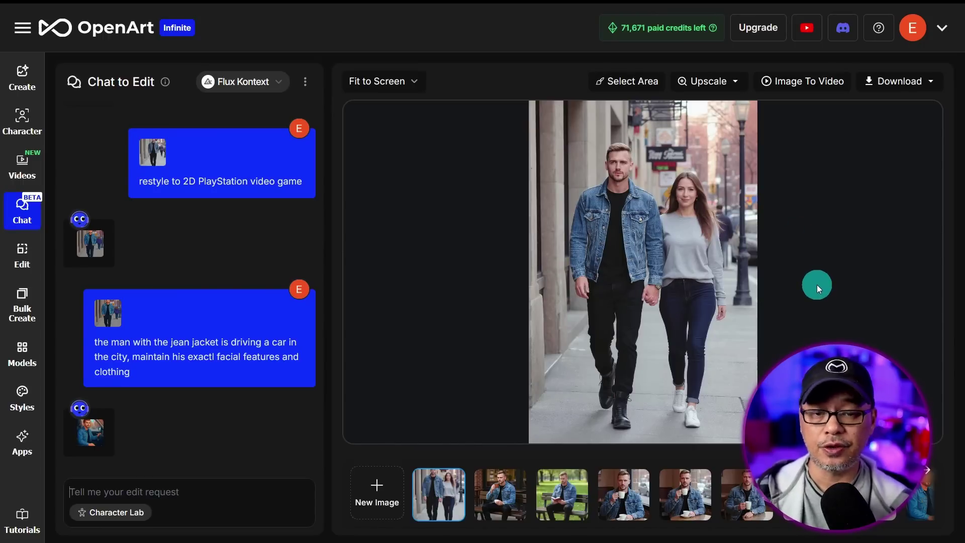
Send a prompt placing the couple posing before the Eiffel Tower, keeping their faces and clothing unchanged.
{"action": "key", "text": "ctrl+v"}
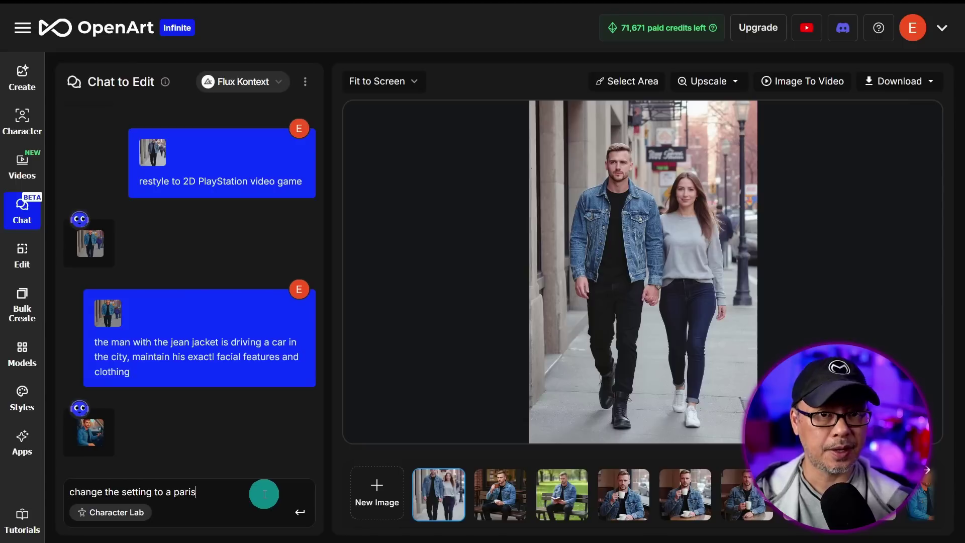
{"action": "type", "text": ","}
{"action": "key", "text": "ctrl+v"}
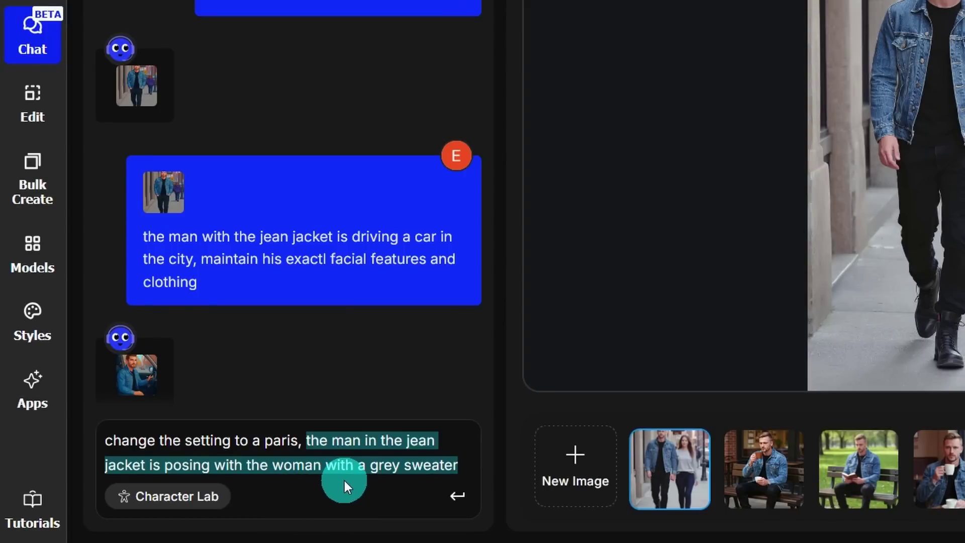
{"action": "key", "text": "ctrl+v"}
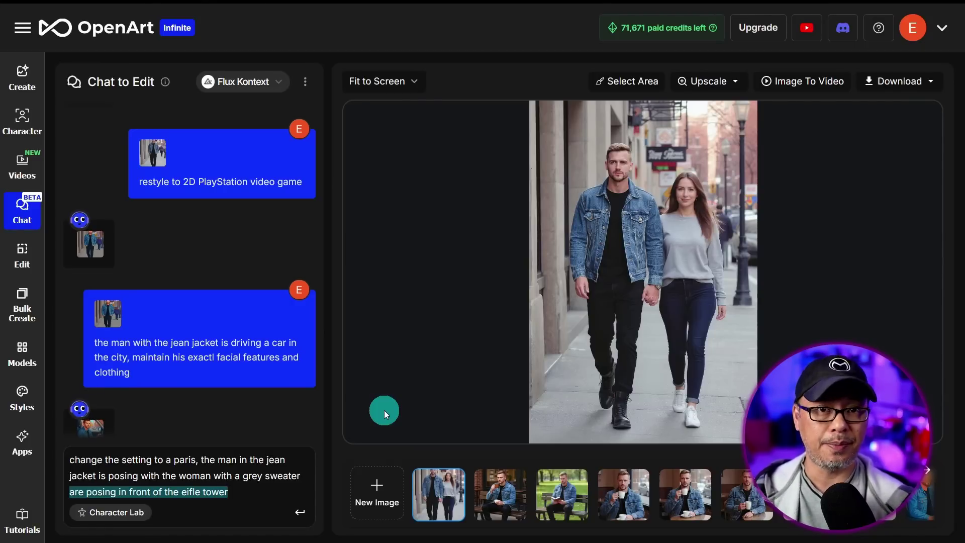
{"action": "key", "text": "ctrl+v"}
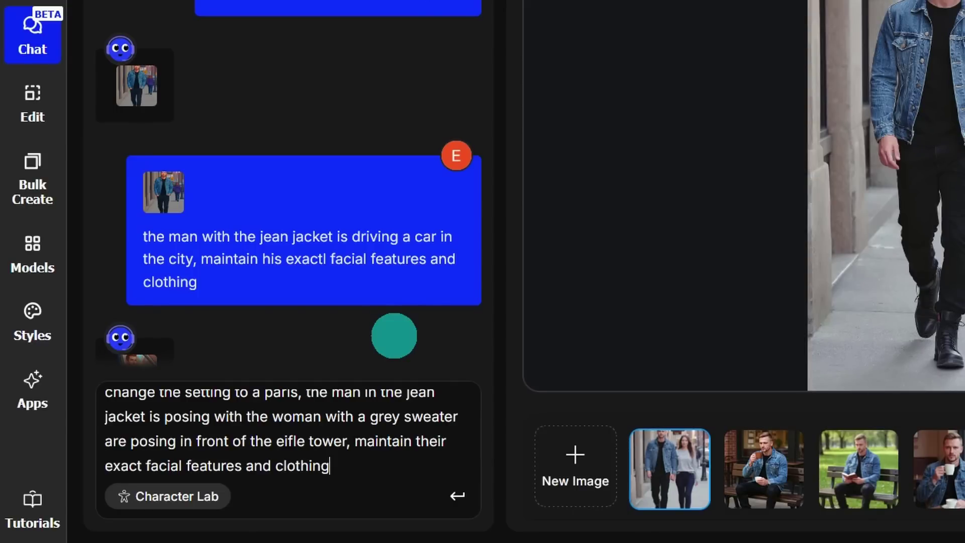
{"action": "key", "text": "Return"}
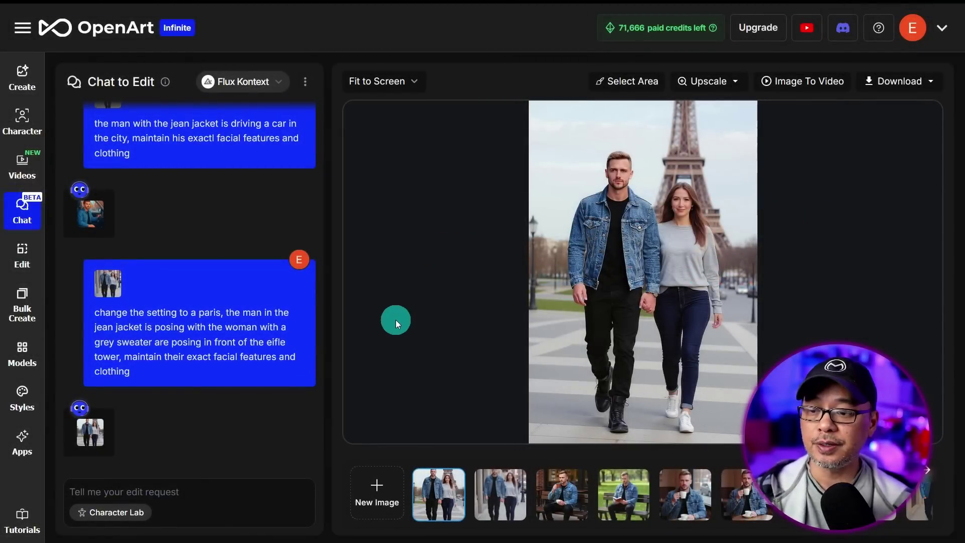
Copy the Paris request back into the chat box and resubmit it for another result.
{"action": "left_click_drag", "start_coordinate": [96, 312], "coordinate": [180, 380]}
{"action": "left_click", "coordinate": [206, 490]}
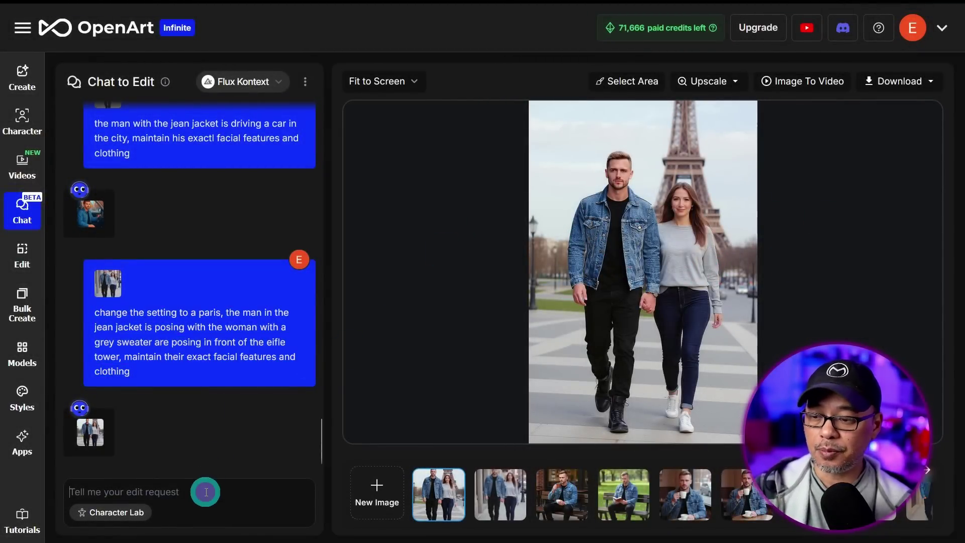
{"action": "key", "text": "ctrl+v"}
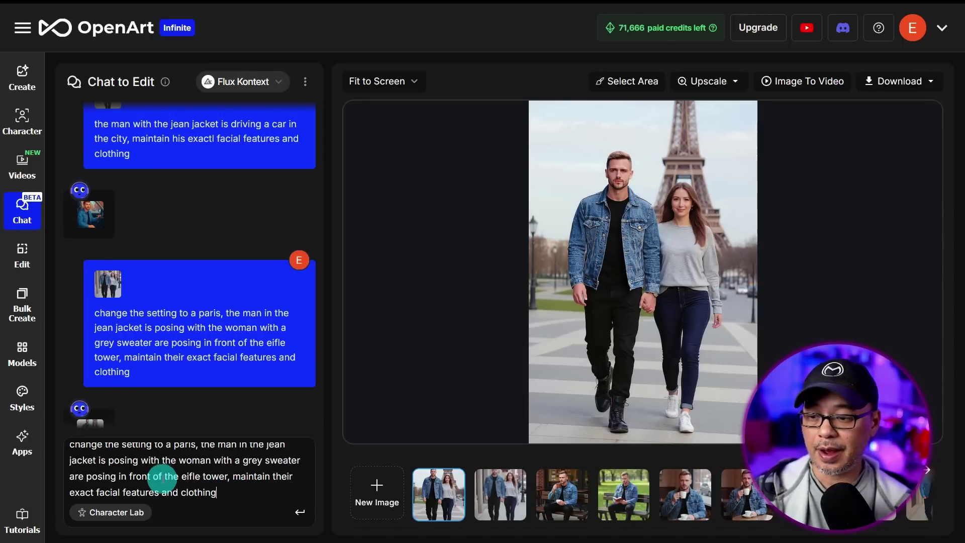
{"action": "left_click", "coordinate": [270, 517]}
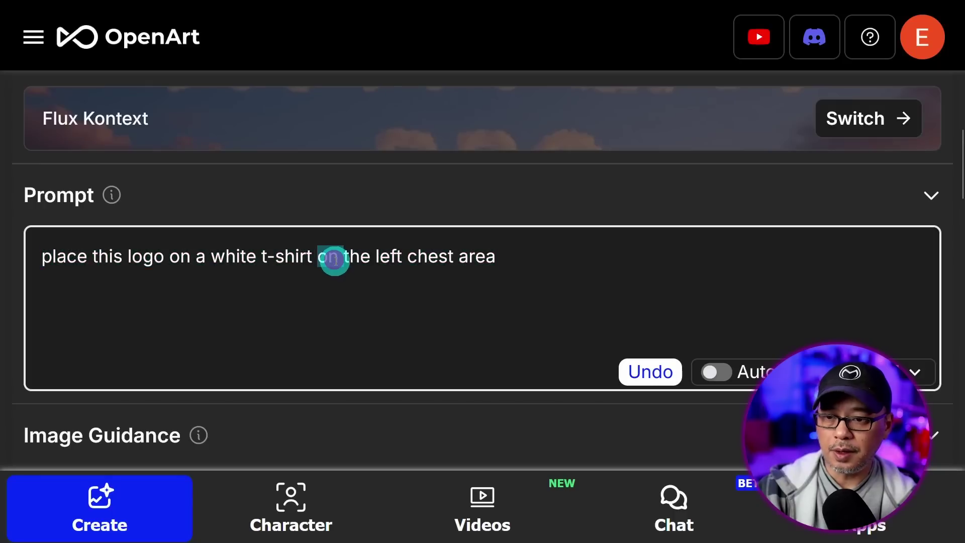
Select the whole 'place this logo on a white t-shirt on the left chest area' prompt.
{"action": "triple_click", "coordinate": [332, 251]}
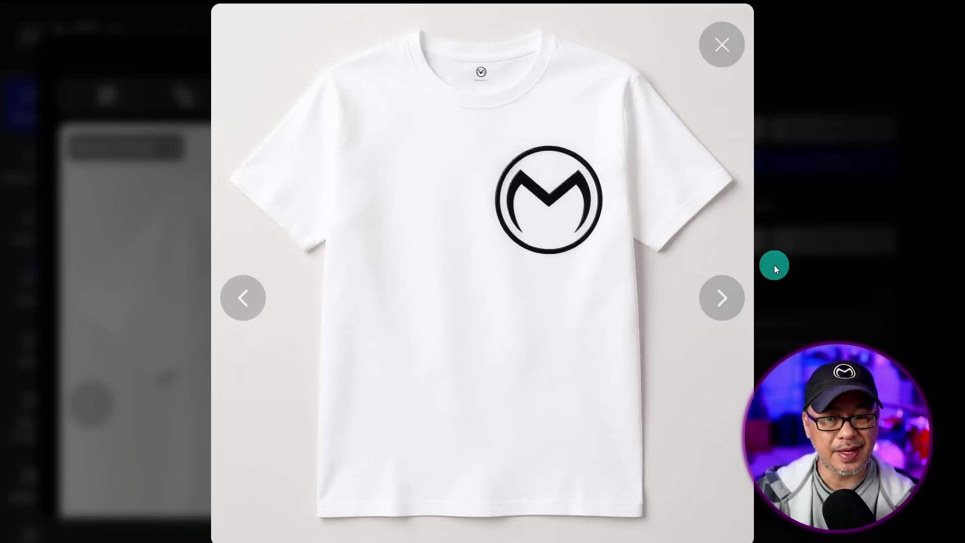
Browse the T-shirt variations, then the M-logo bottles and the patterned can designs.
{"action": "key", "text": "Right"}
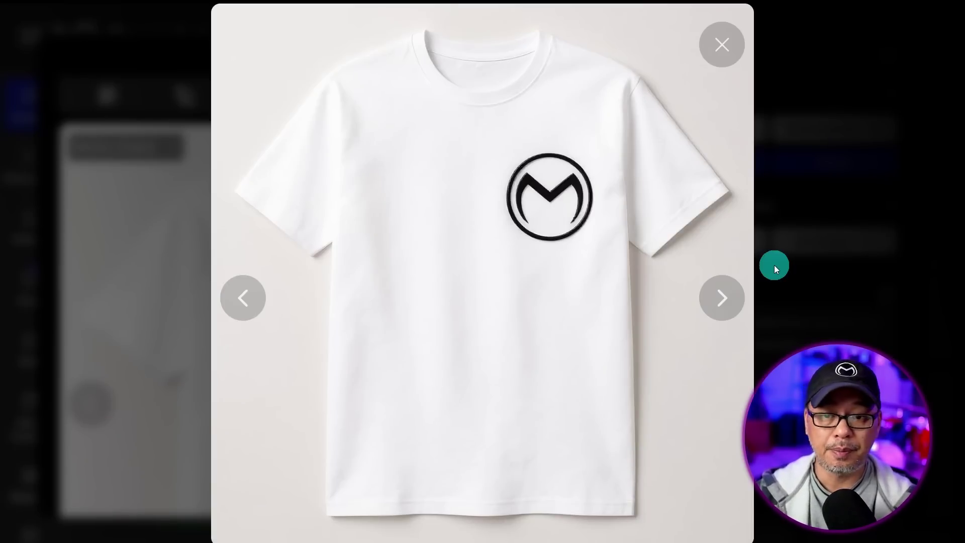
{"action": "key", "text": "Right"}
{"action": "key", "text": "Right"}
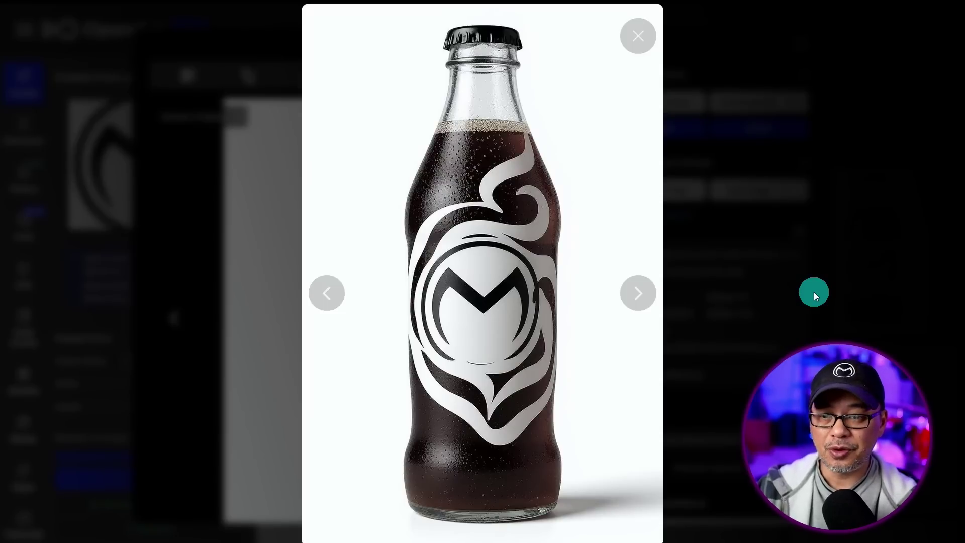
{"action": "key", "text": "Right"}
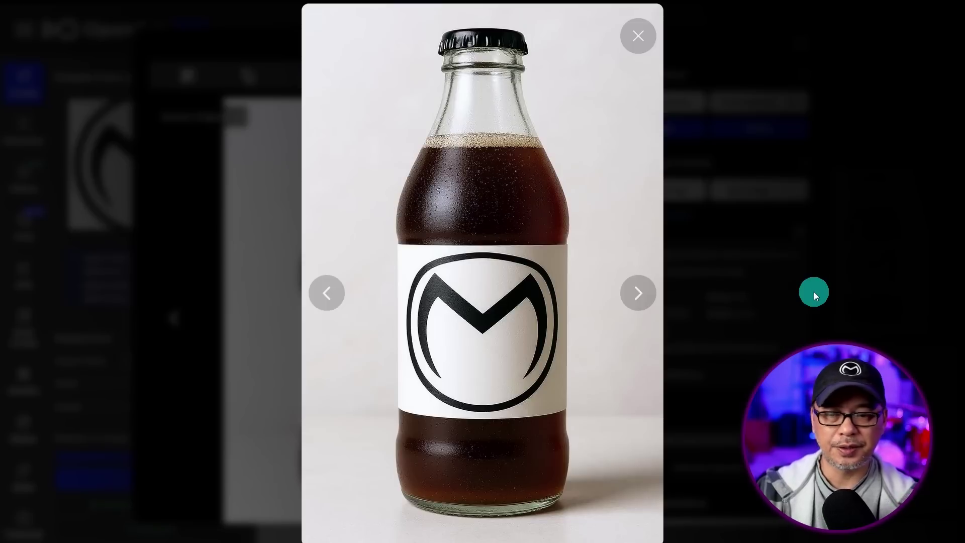
{"action": "key", "text": "Left"}
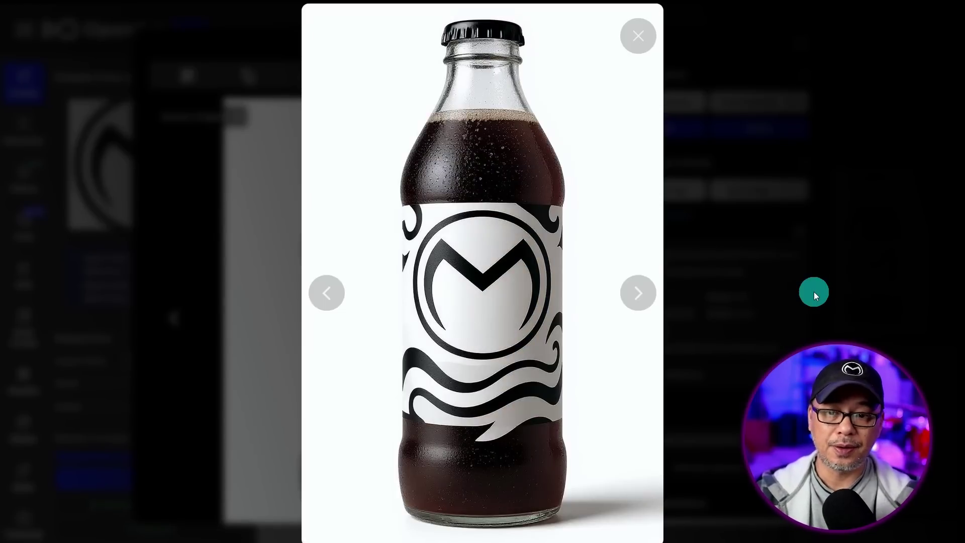
{"action": "key", "text": "Left"}
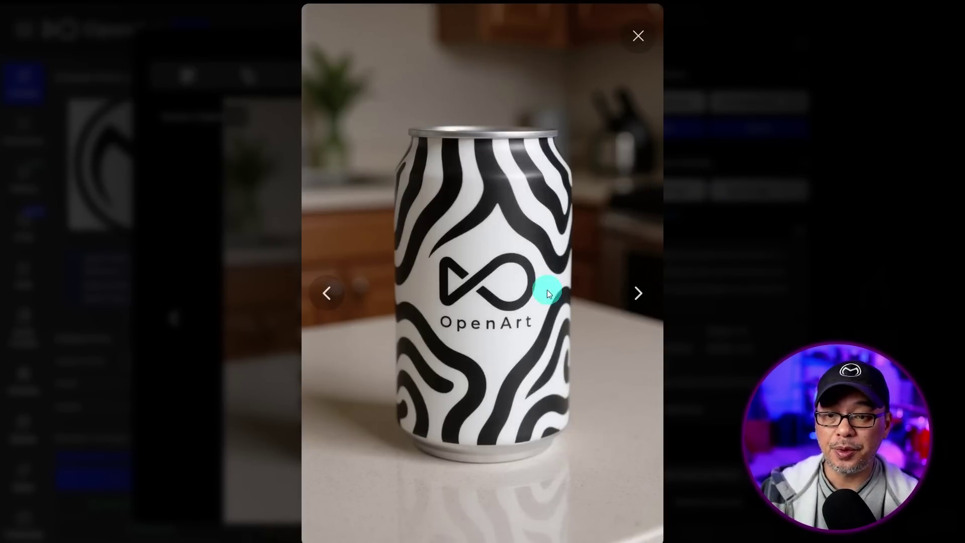
{"action": "left_click", "coordinate": [331, 300]}
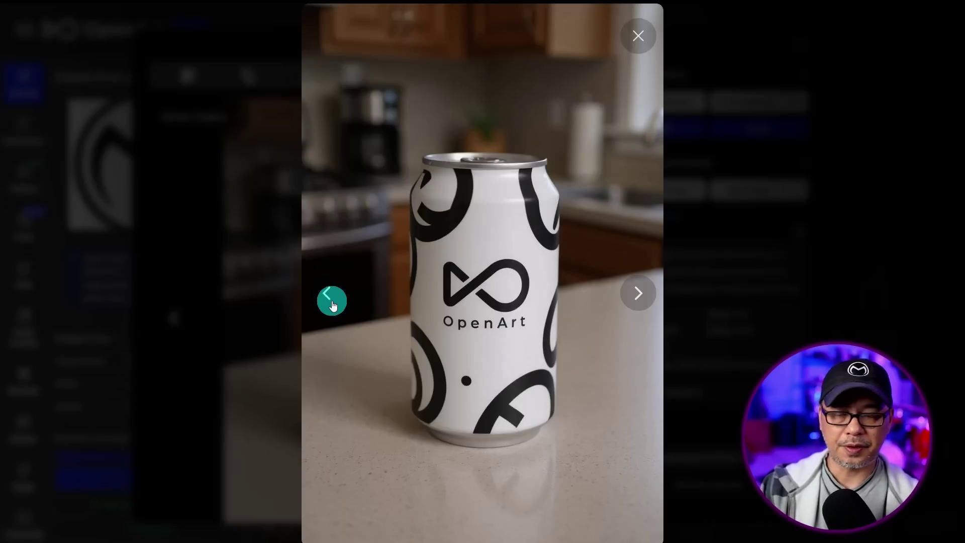
{"action": "left_click", "coordinate": [331, 301]}
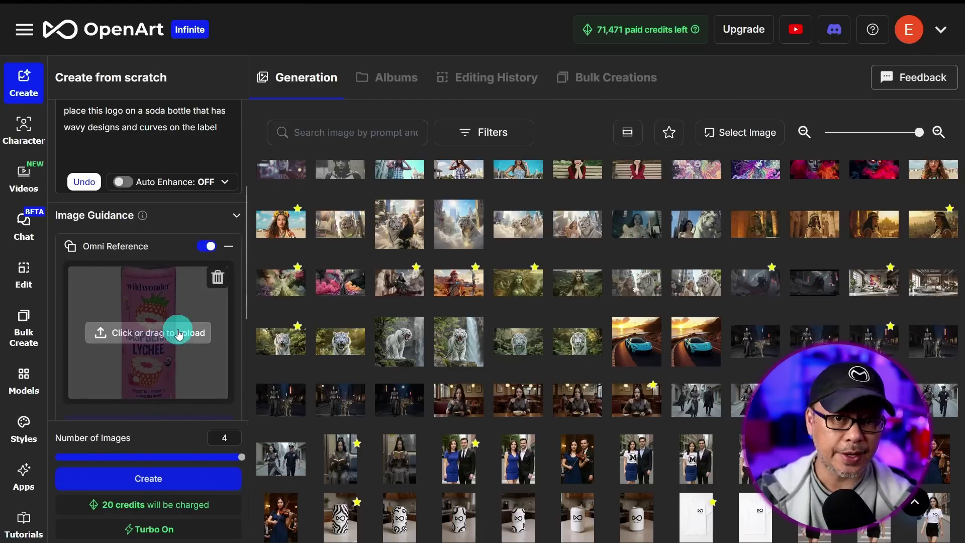
Edit the prompt, then select the whole 'transfer this style on to a 1950's car' prompt.
{"action": "left_click", "coordinate": [135, 166]}
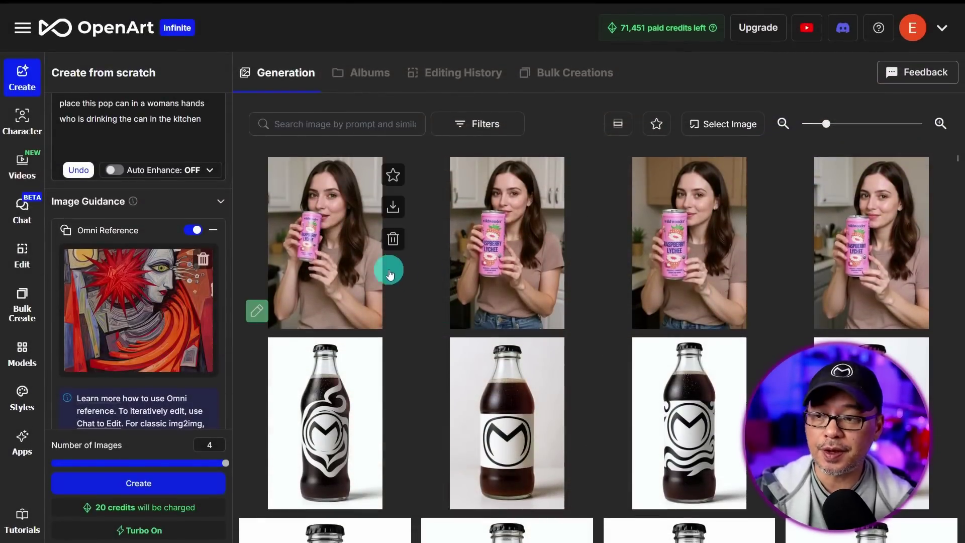
{"action": "mouse_move", "coordinate": [120, 327]}
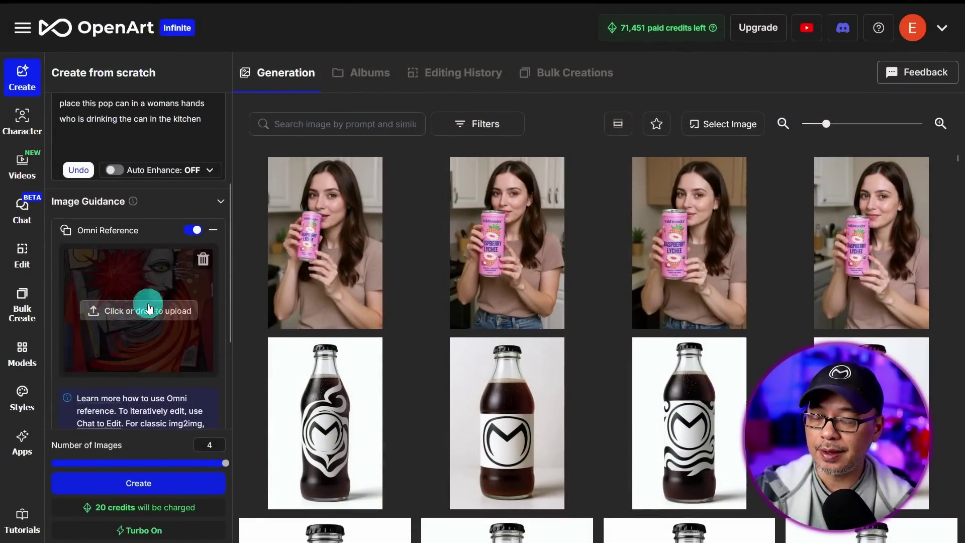
{"action": "scroll", "coordinate": [168, 211], "scroll_direction": "up", "scroll_amount": 3}
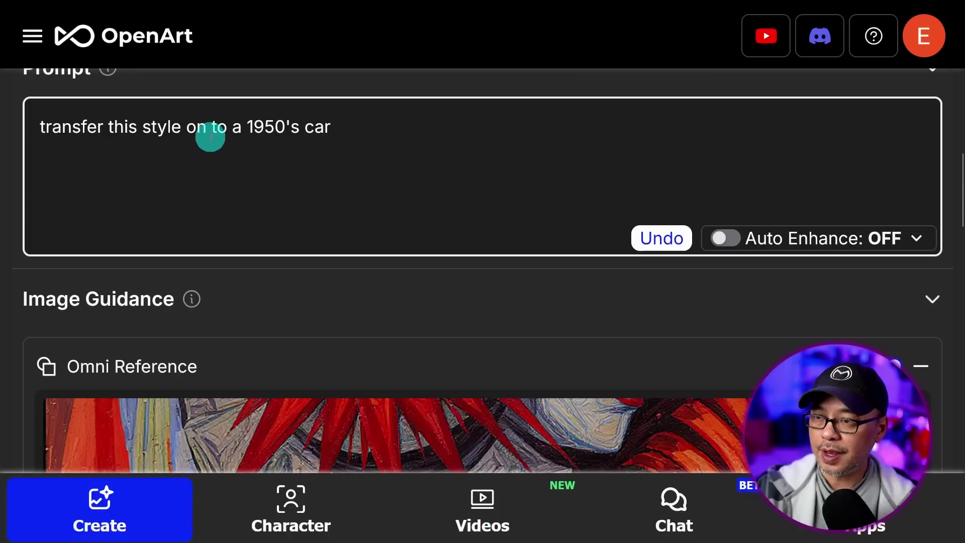
{"action": "double_click", "coordinate": [210, 131]}
{"action": "triple_click", "coordinate": [210, 132]}
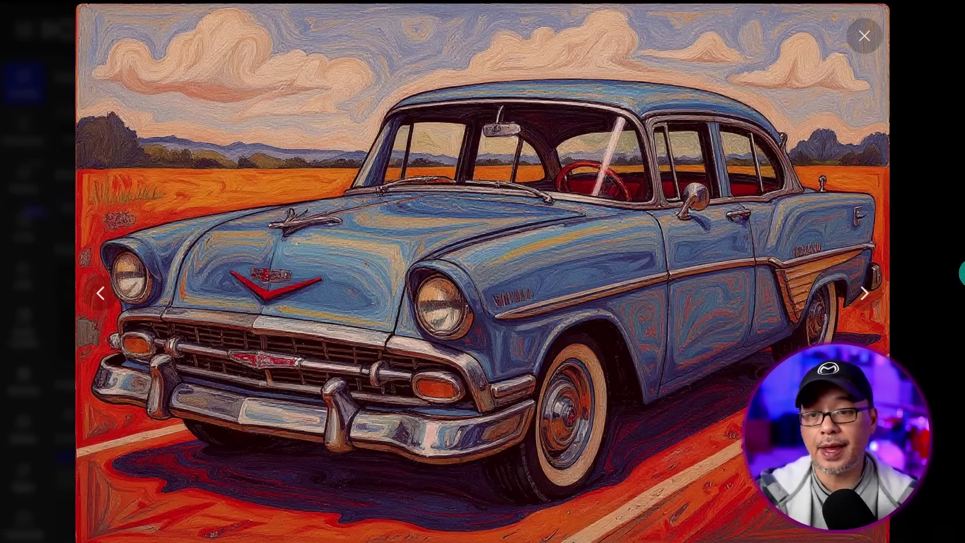
Step through the red painterly 1950's car results to the sedan between bare trees.
{"action": "key", "text": "Right"}
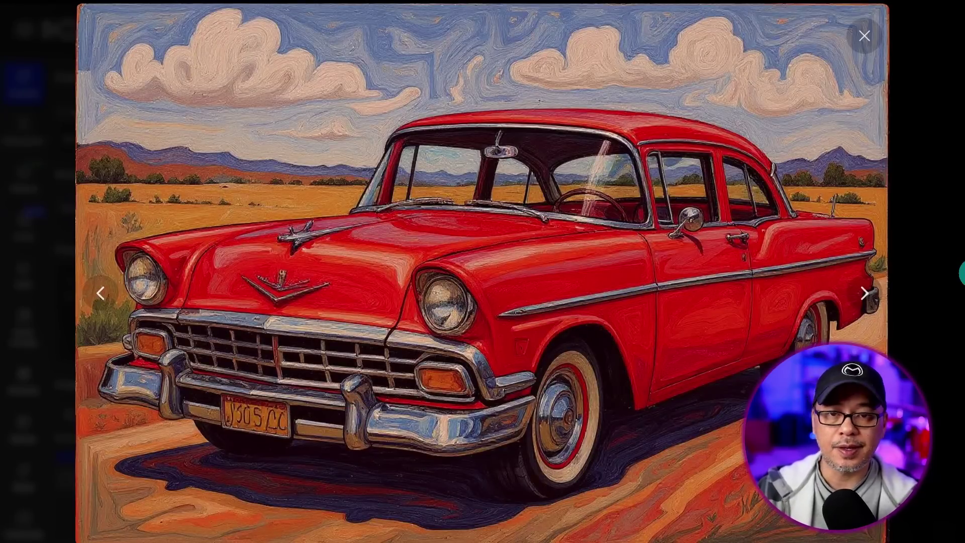
{"action": "key", "text": "Right"}
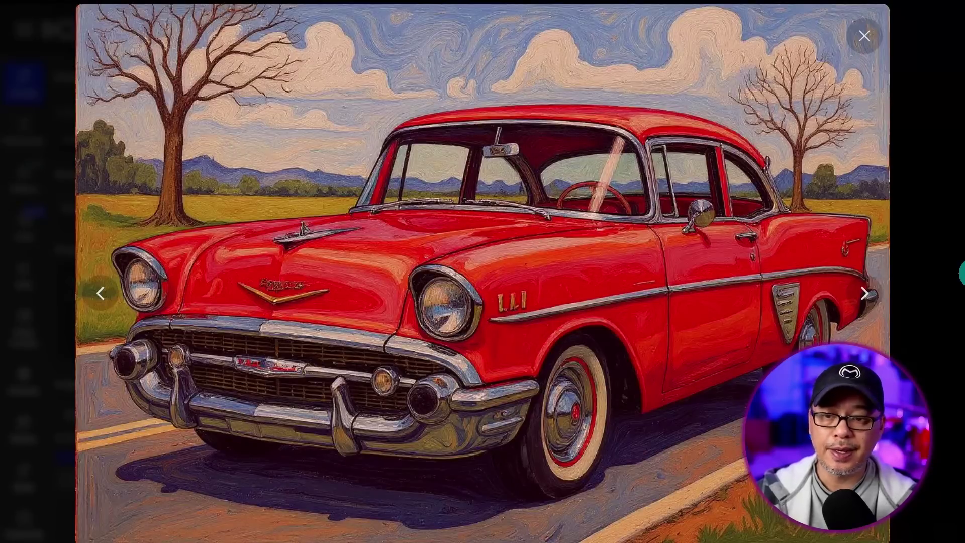